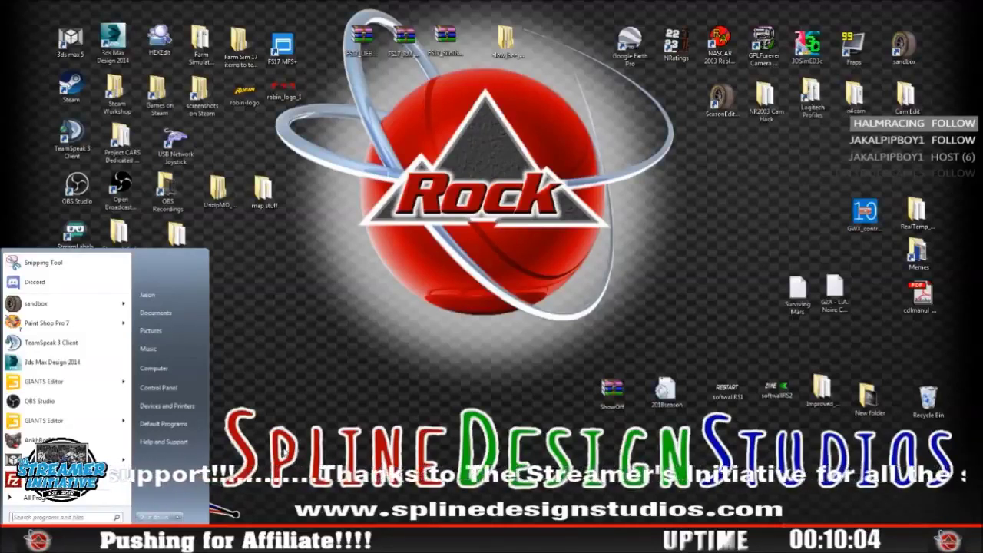
Check the running applications in Windows Task Manager and close it.
{"action": "left_click", "coordinate": [283, 449]}
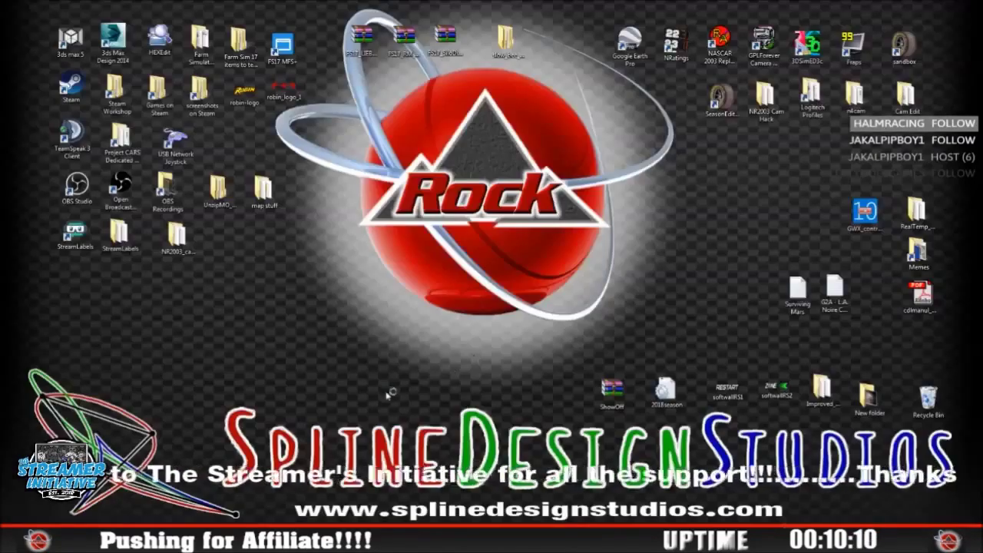
{"action": "key", "text": "ctrl+shift+Escape"}
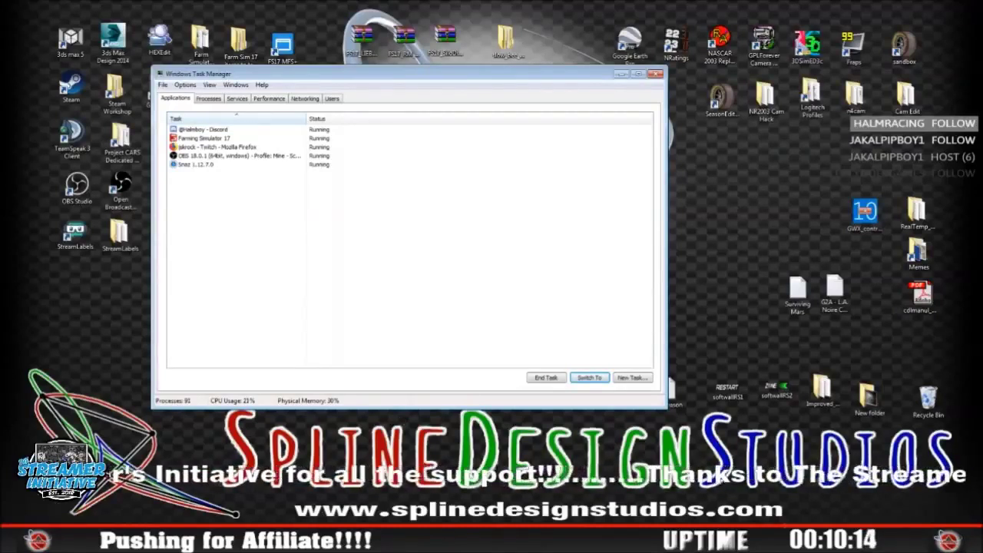
{"action": "key", "text": "alt+Tab"}
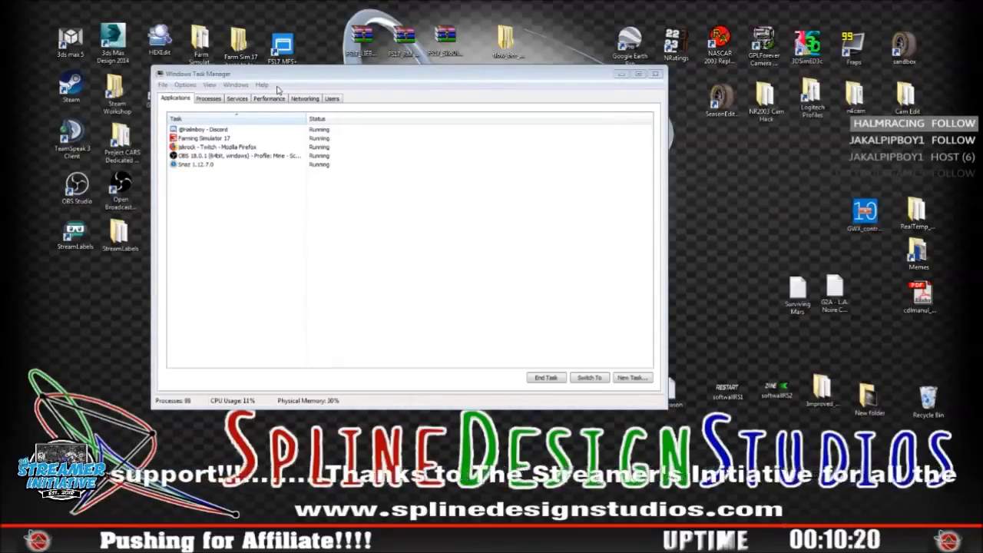
{"action": "left_click", "coordinate": [167, 86]}
{"action": "left_click", "coordinate": [177, 114]}
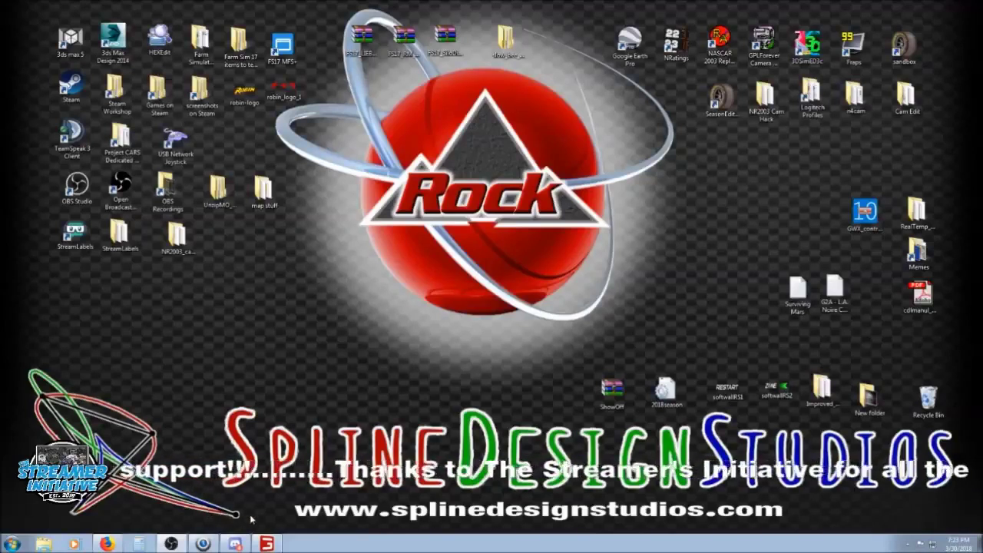
Switch to Farming Simulator 17 and review its general, controls and advanced graphics options, returning to the main menu.
{"action": "left_click", "coordinate": [266, 543]}
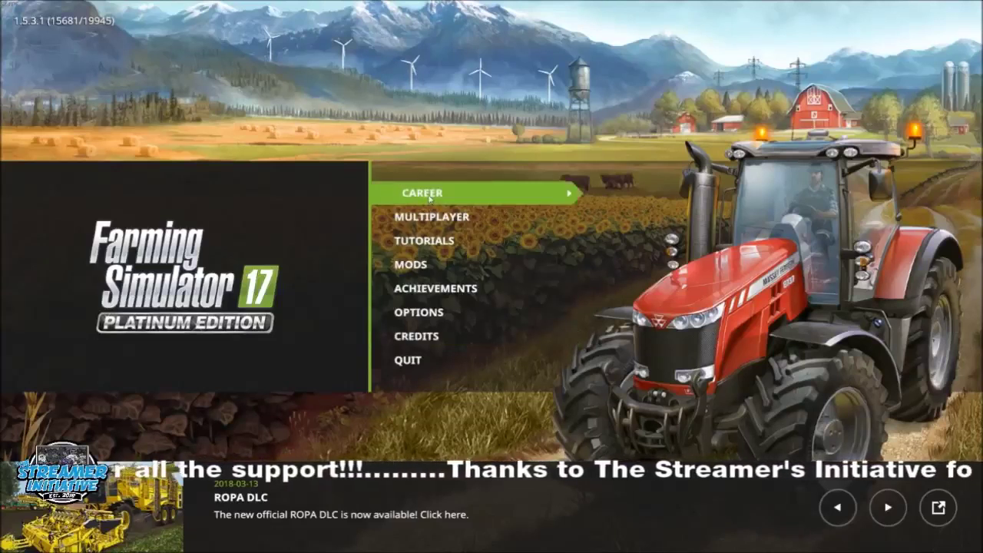
{"action": "left_click", "coordinate": [419, 312]}
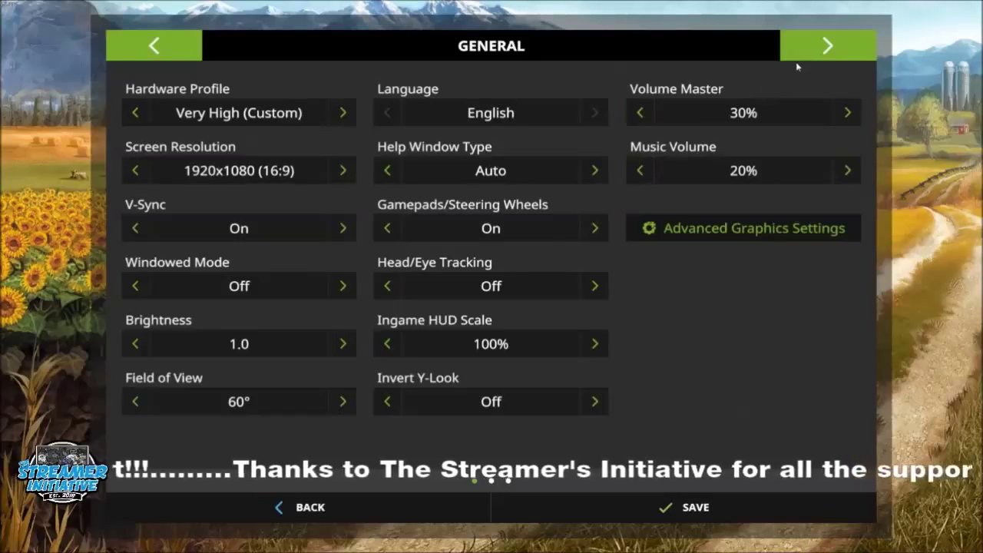
{"action": "left_click", "coordinate": [815, 53]}
{"action": "left_click", "coordinate": [815, 52]}
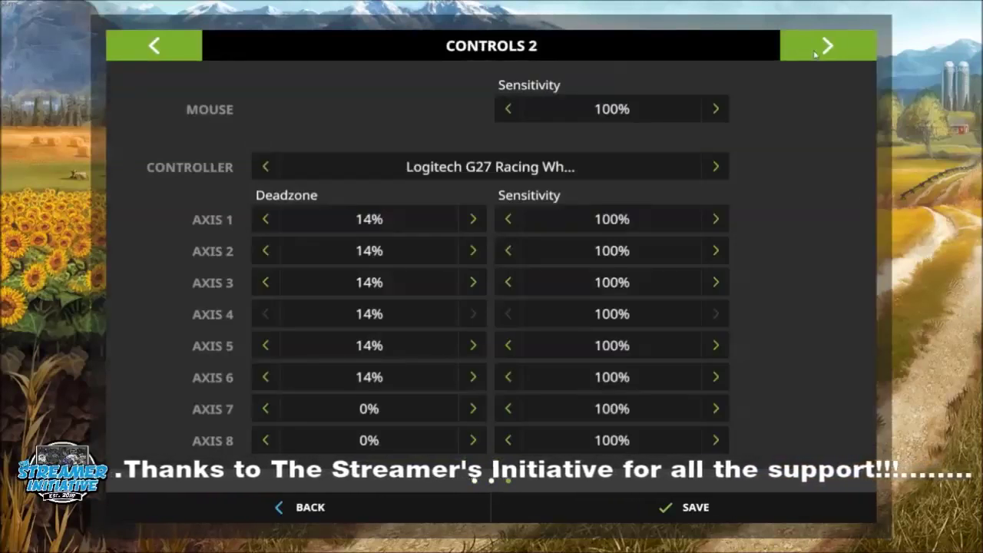
{"action": "left_click", "coordinate": [815, 52]}
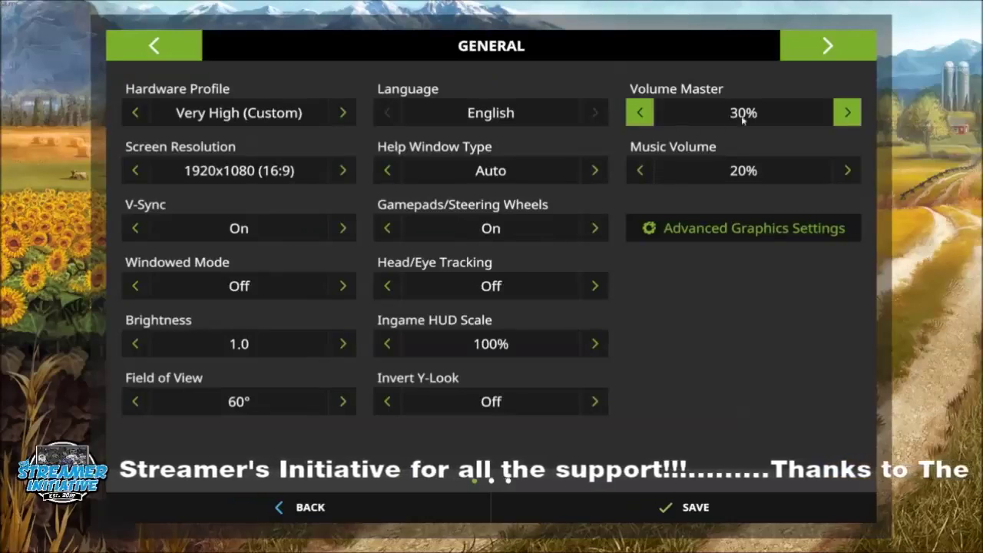
{"action": "left_click", "coordinate": [758, 230]}
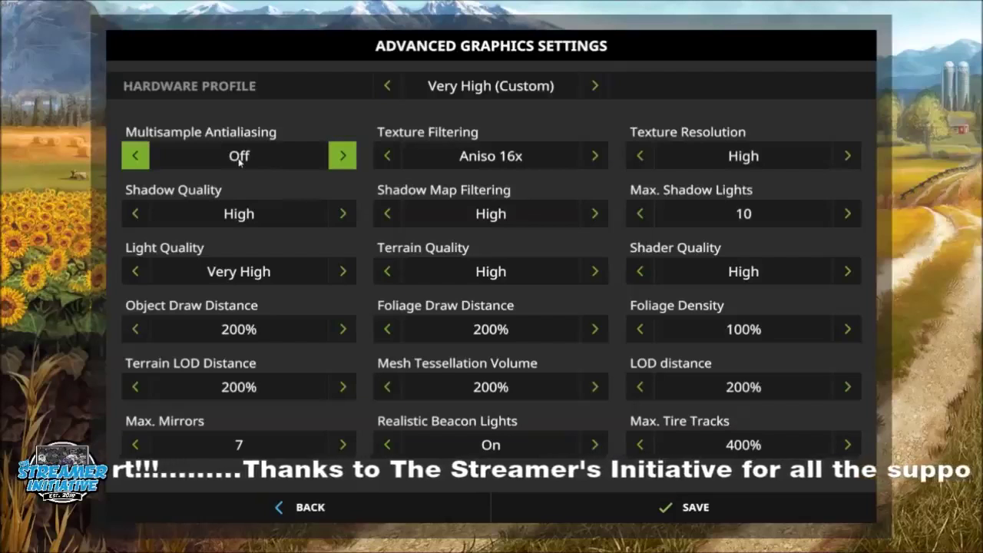
{"action": "left_click", "coordinate": [387, 510]}
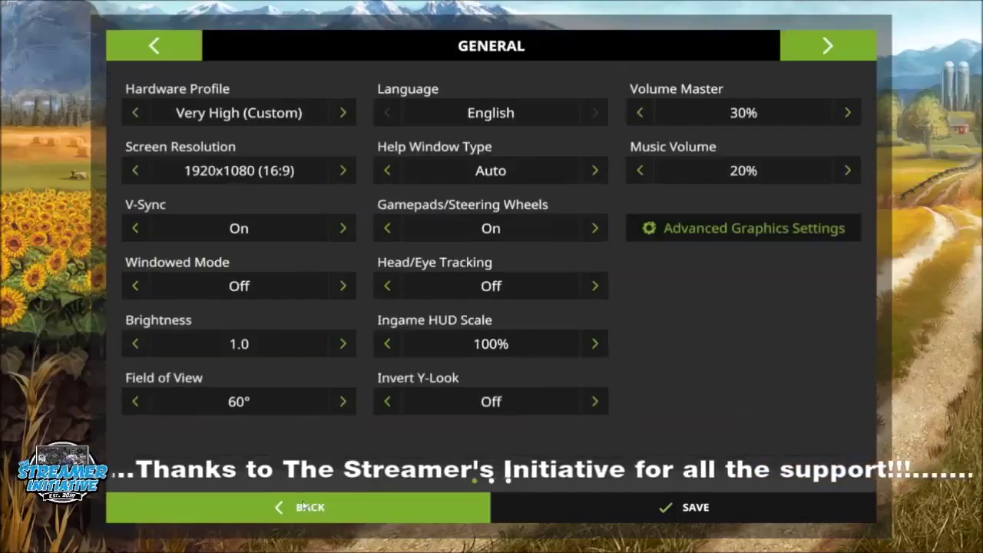
{"action": "left_click", "coordinate": [315, 510]}
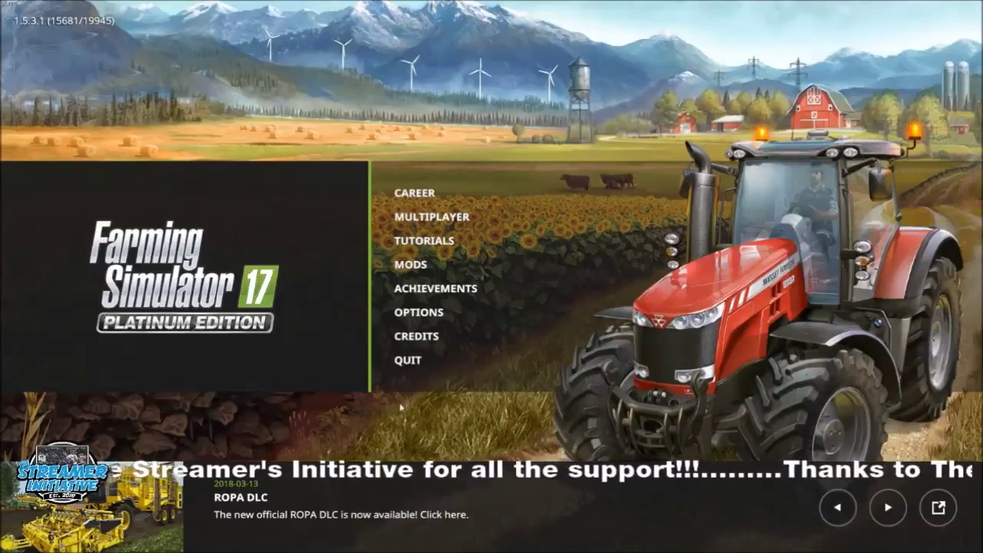
Begin a new career in the unused Savegame 4 slot with Normal difficulty.
{"action": "key", "text": "alt+Tab"}
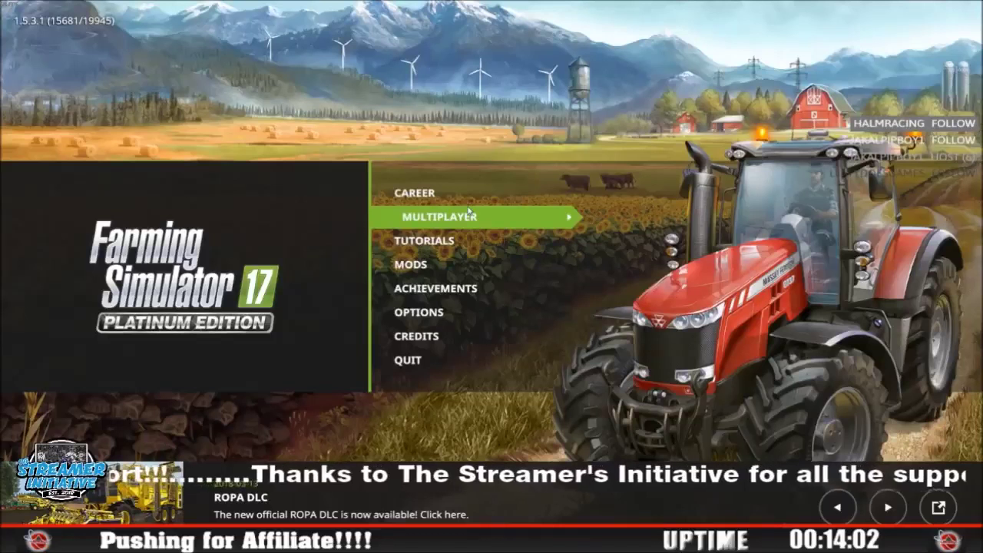
{"action": "left_click", "coordinate": [443, 195]}
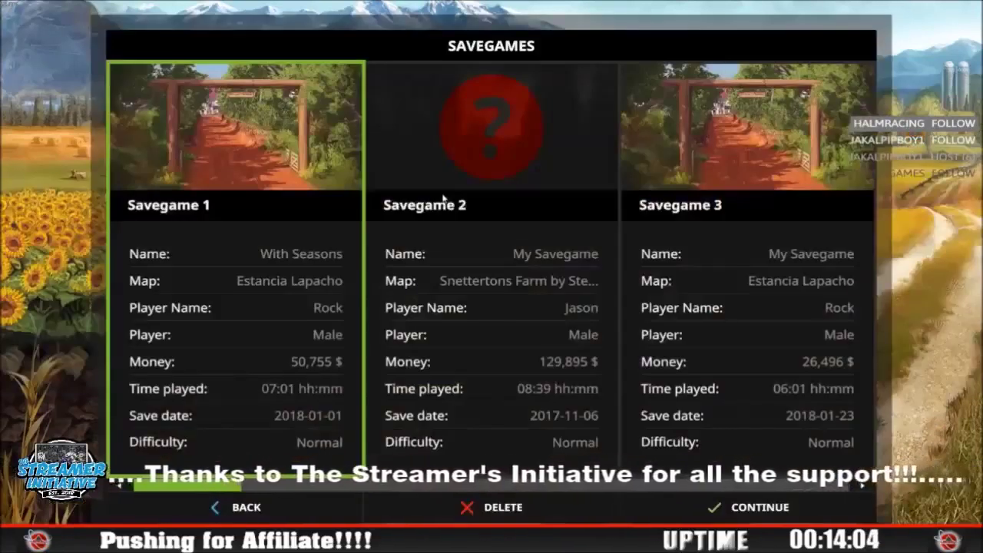
{"action": "left_click", "coordinate": [849, 485]}
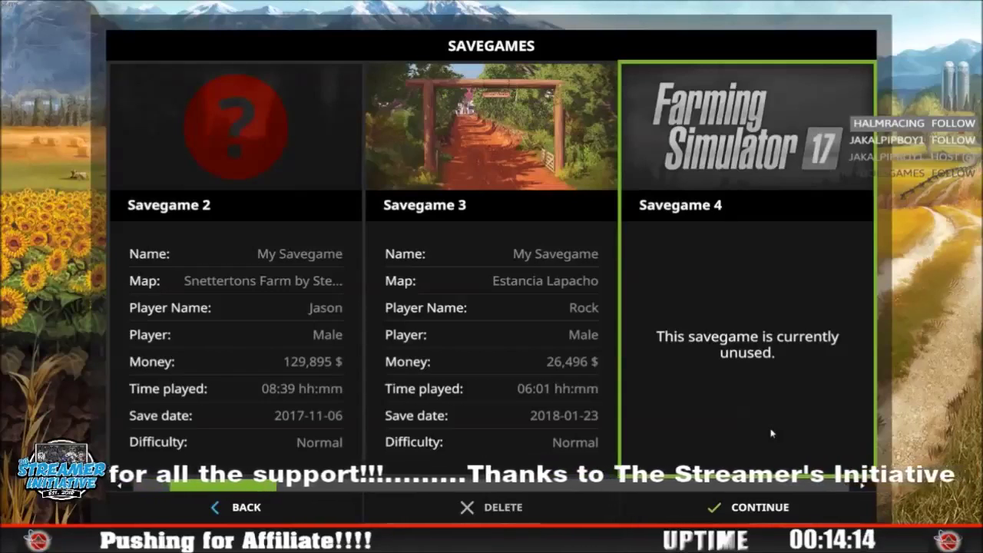
{"action": "left_click", "coordinate": [745, 515]}
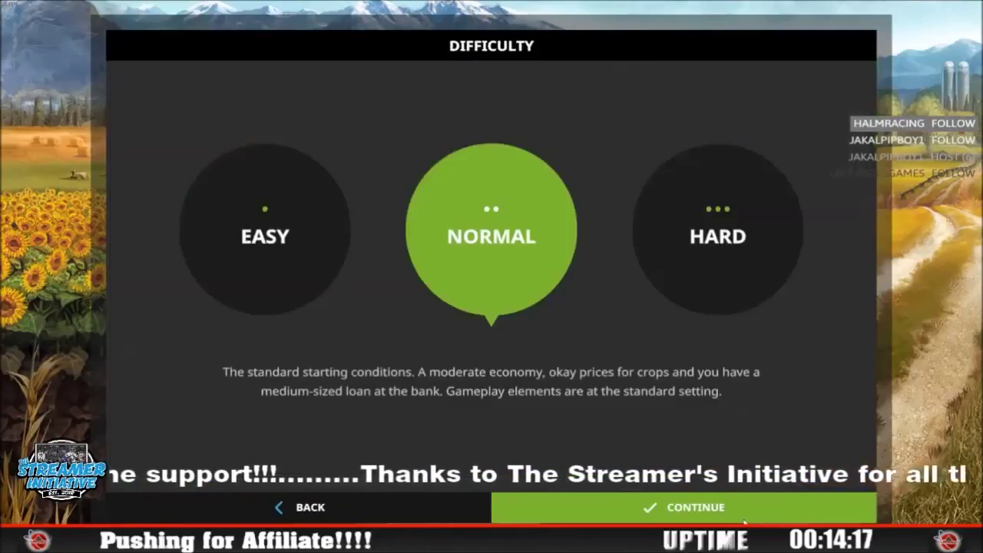
{"action": "left_click", "coordinate": [745, 521]}
Choose the map "My Test Map with Sugar Cane" and continue to the mod selection.
{"action": "left_click", "coordinate": [827, 48]}
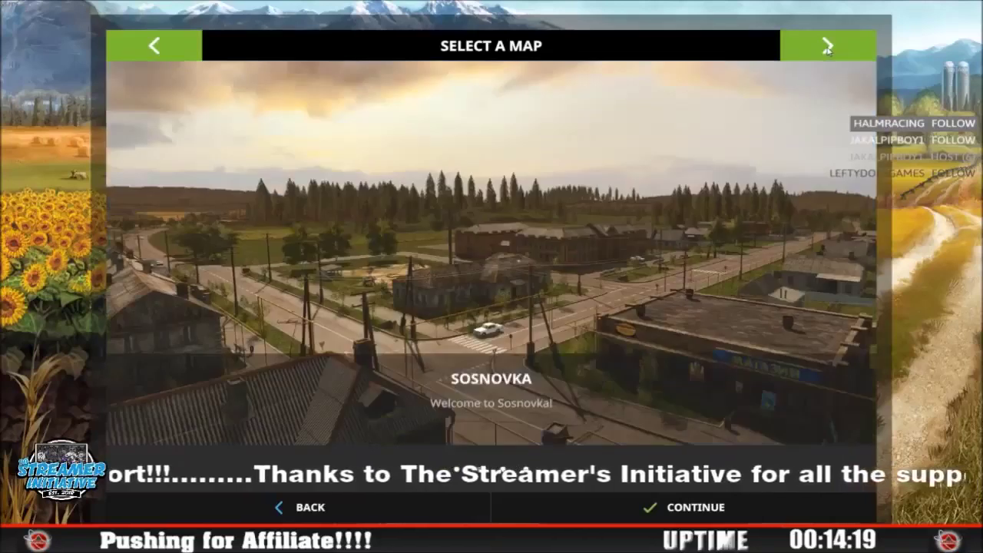
{"action": "left_click", "coordinate": [827, 48]}
{"action": "left_click", "coordinate": [827, 48]}
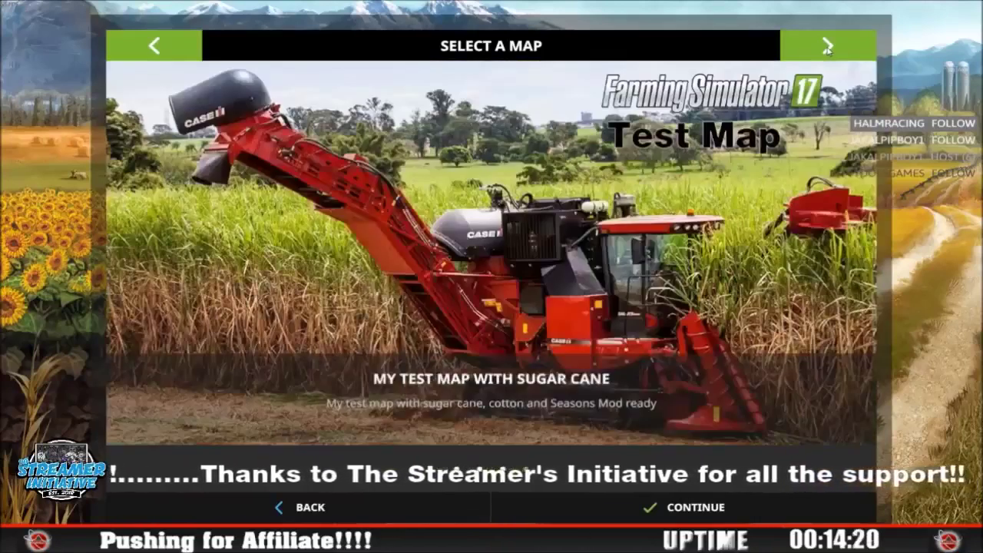
{"action": "left_click", "coordinate": [719, 508]}
{"action": "left_click", "coordinate": [723, 505]}
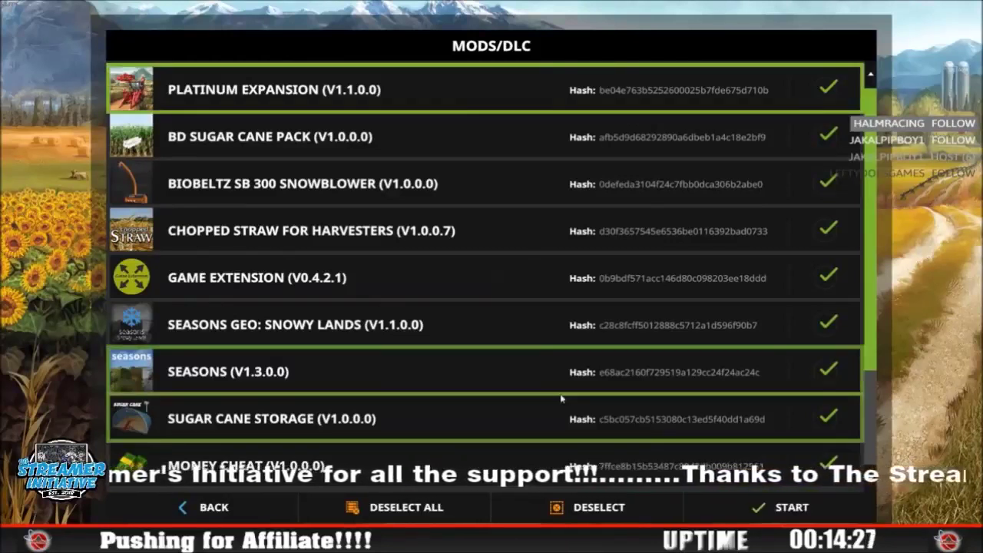
Deselect the Seasons and Seasons Geo: Snowy Lands mods and start the game.
{"action": "left_click", "coordinate": [829, 372]}
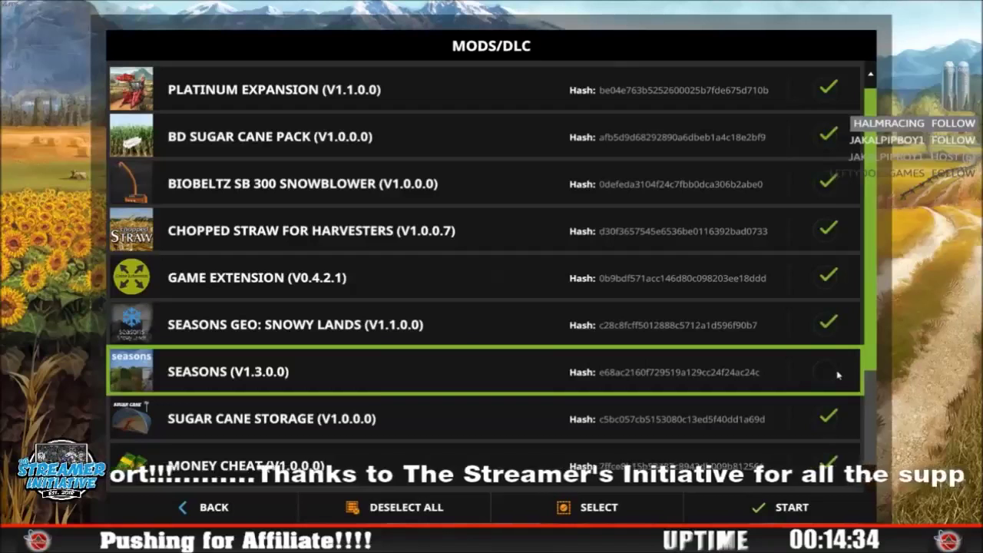
{"action": "left_click", "coordinate": [827, 323]}
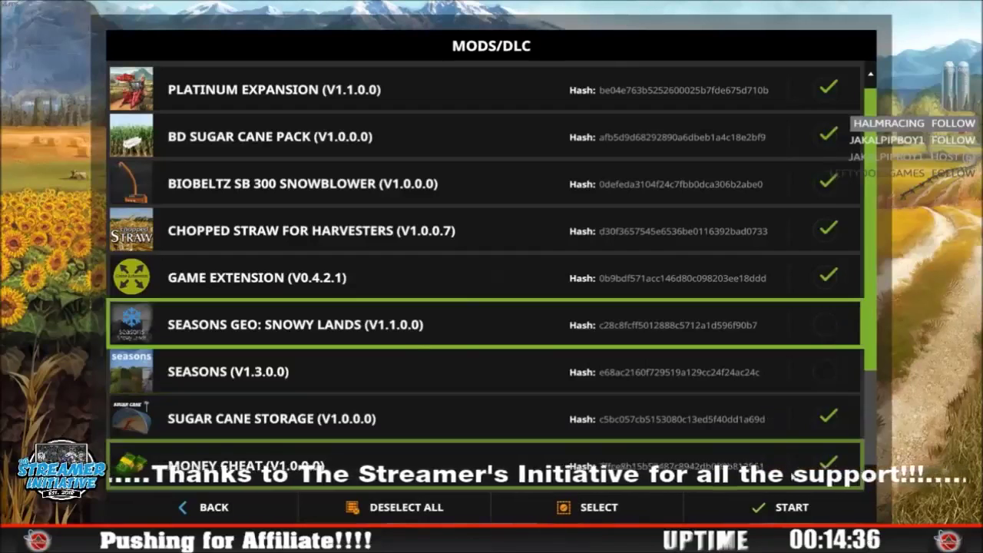
{"action": "left_click", "coordinate": [784, 503]}
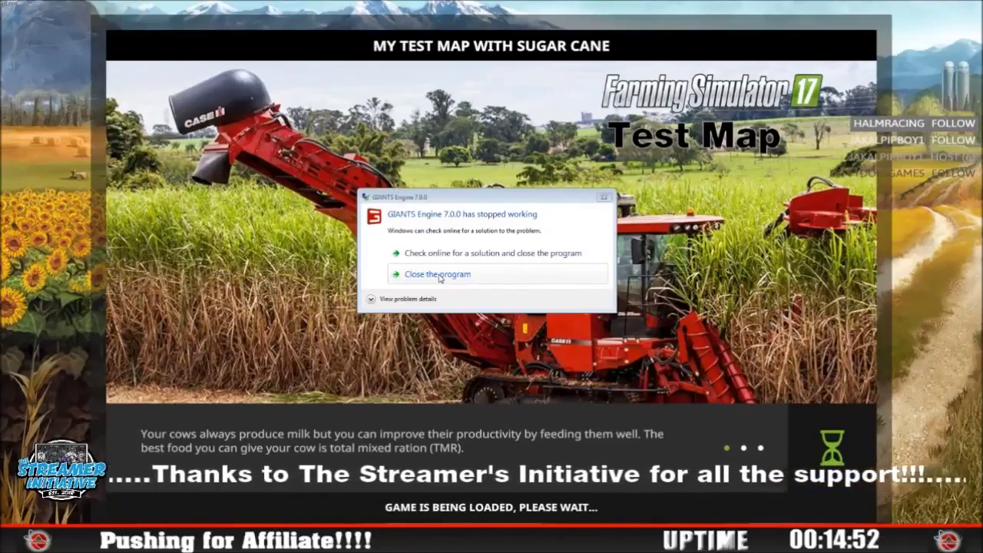
Close the crashed GIANTS Engine program and the FS17 mod folder selector.
{"action": "left_click", "coordinate": [440, 278]}
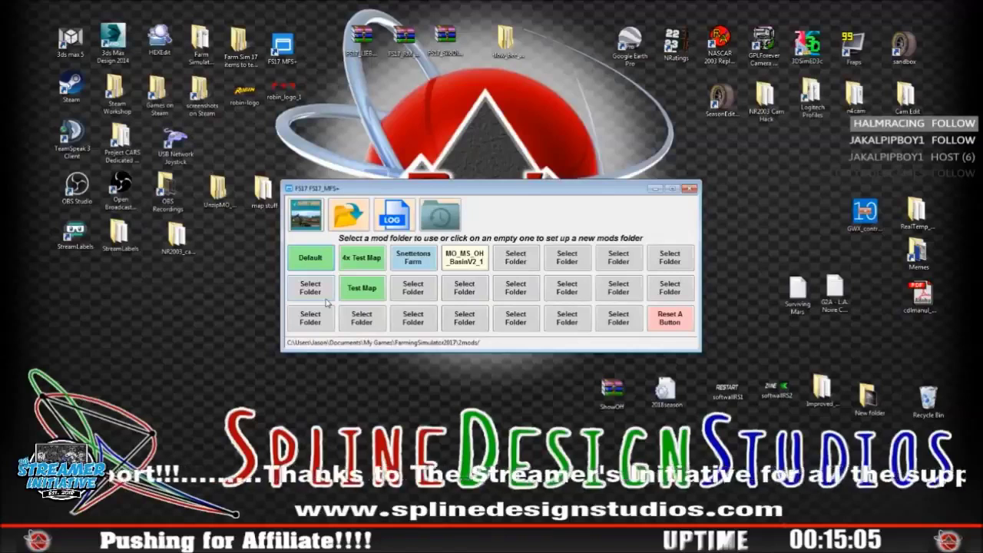
{"action": "left_click", "coordinate": [690, 187]}
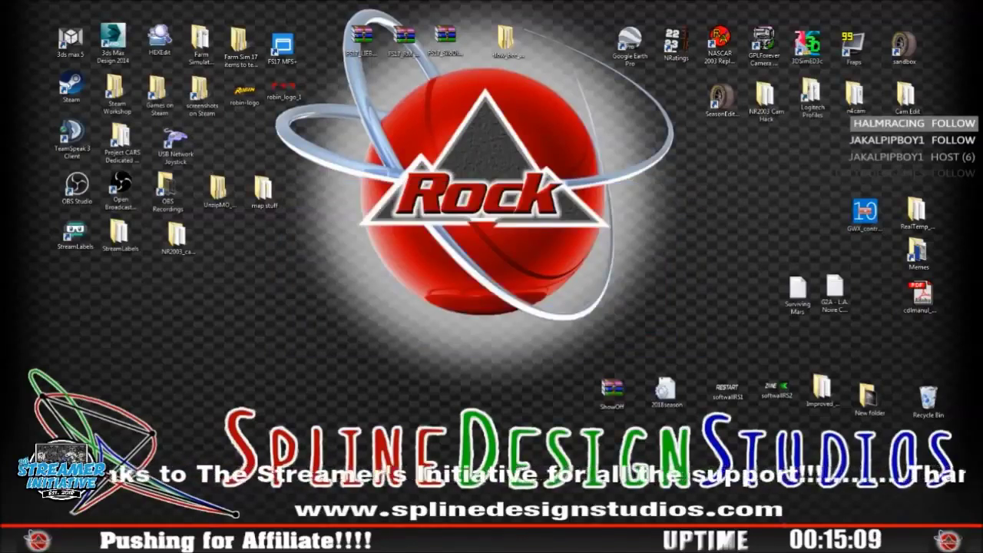
Browse in Windows Explorer to the maps folder under Documents, My Games, FarmingSimulator2017, 2mods, Test_Map.
{"action": "key", "text": "super+e"}
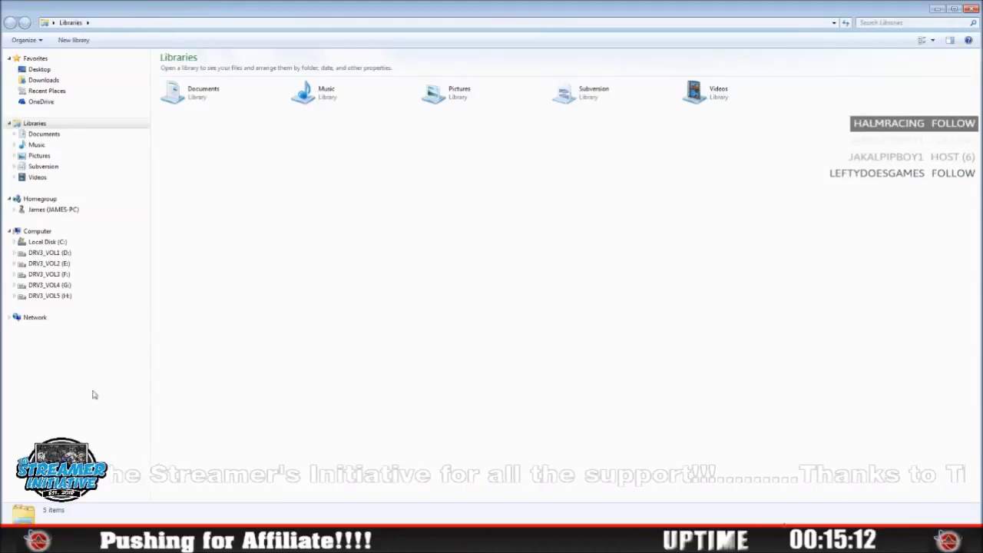
{"action": "left_click", "coordinate": [44, 136]}
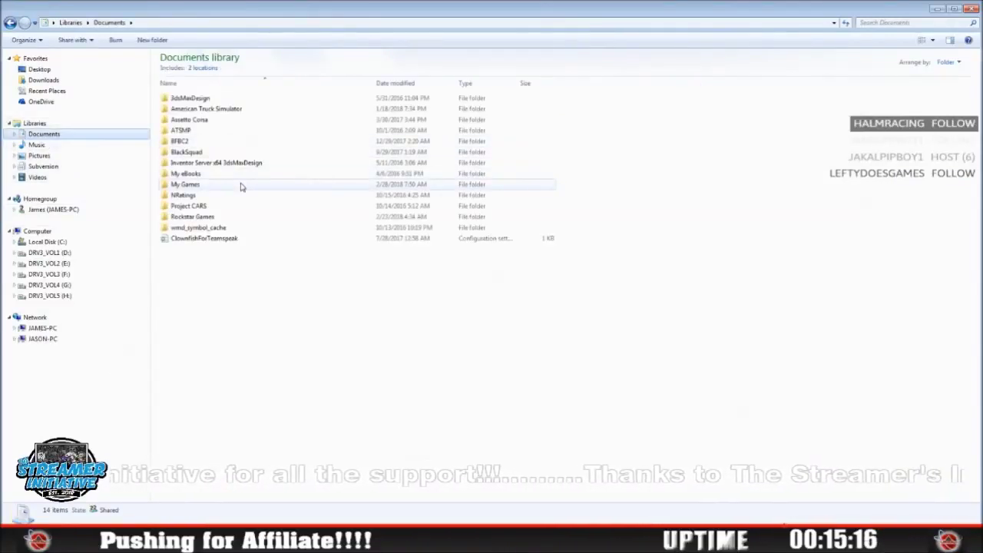
{"action": "left_click", "coordinate": [185, 188]}
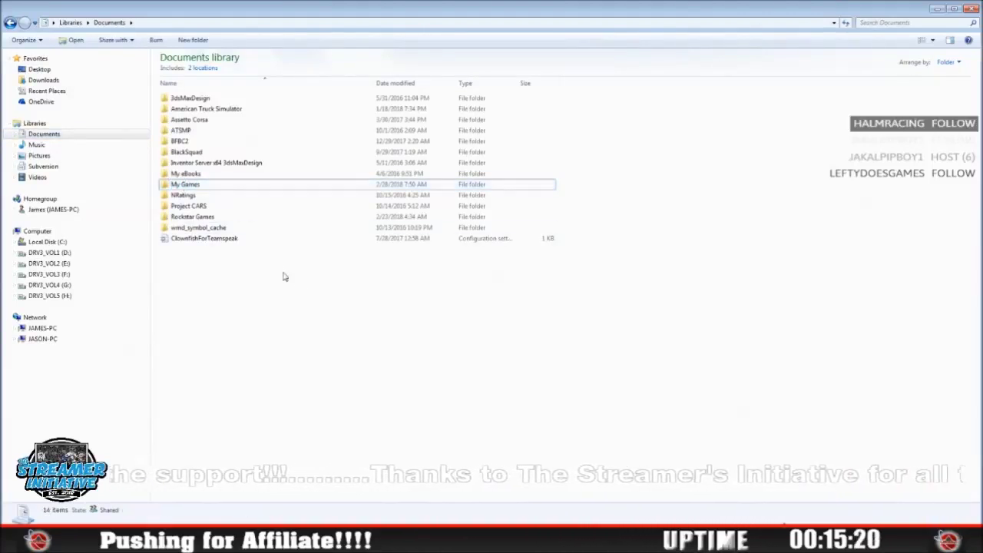
{"action": "double_click", "coordinate": [195, 191]}
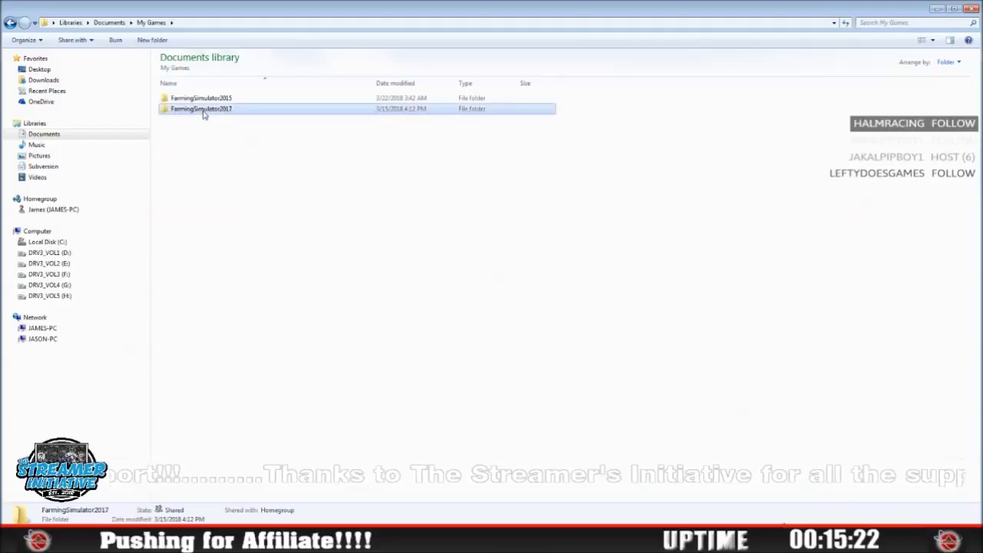
{"action": "double_click", "coordinate": [202, 110]}
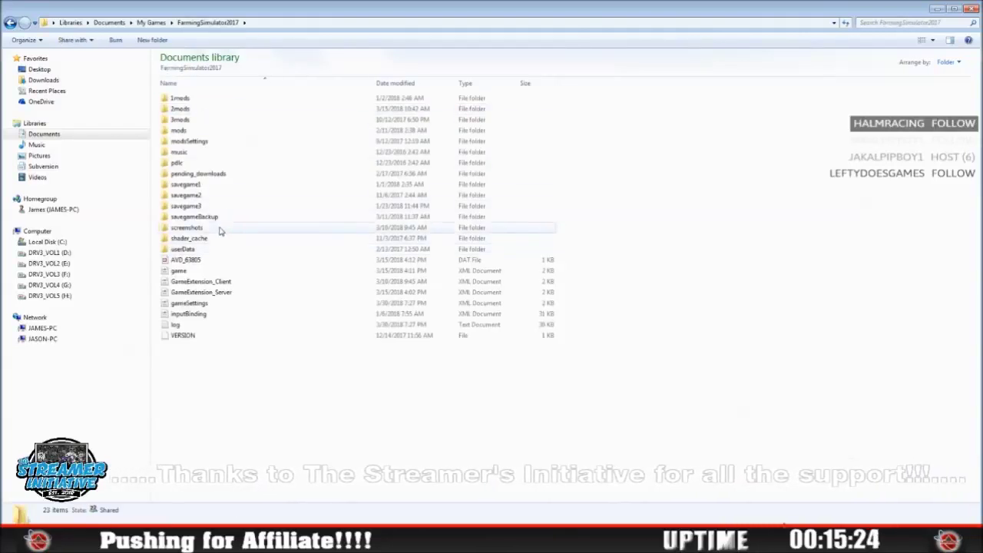
{"action": "double_click", "coordinate": [185, 111]}
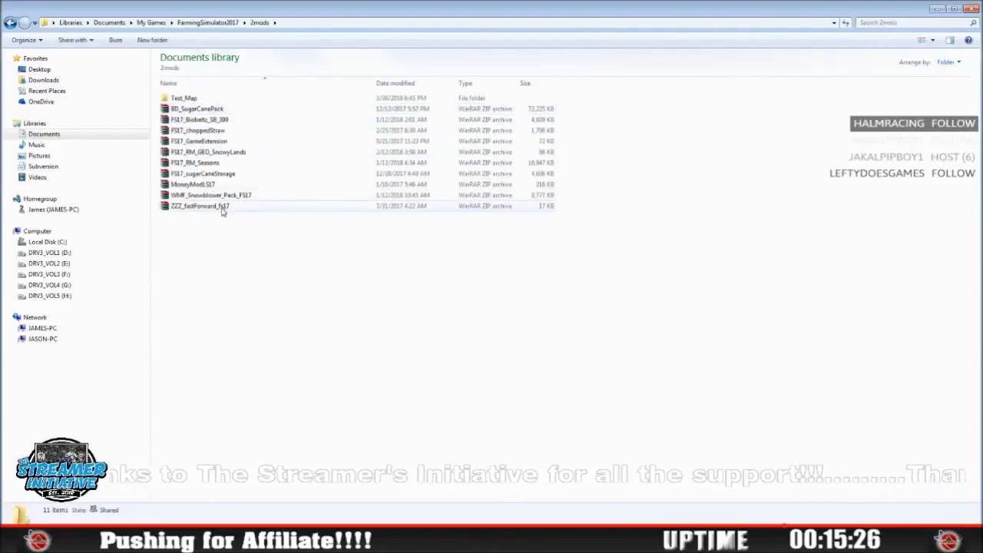
{"action": "double_click", "coordinate": [183, 99]}
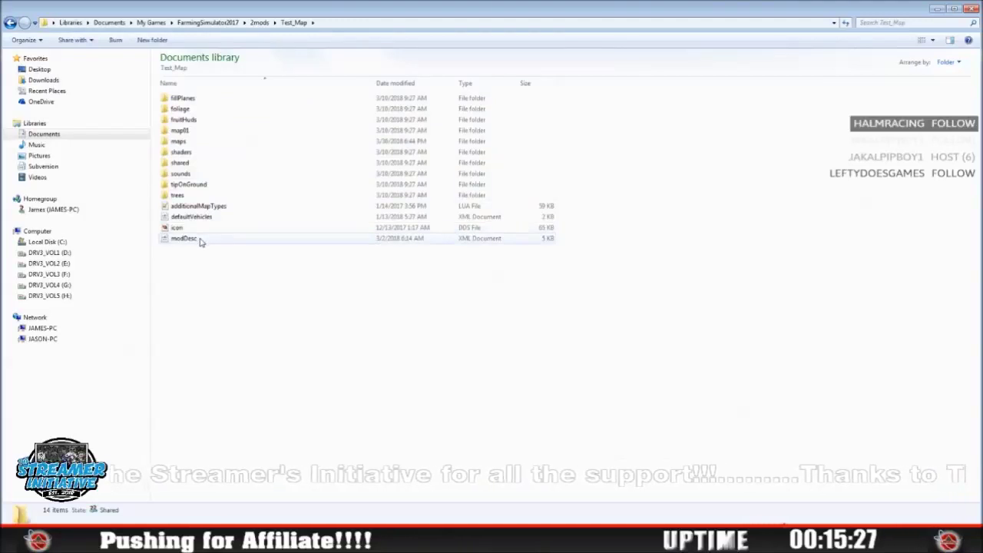
{"action": "double_click", "coordinate": [197, 142]}
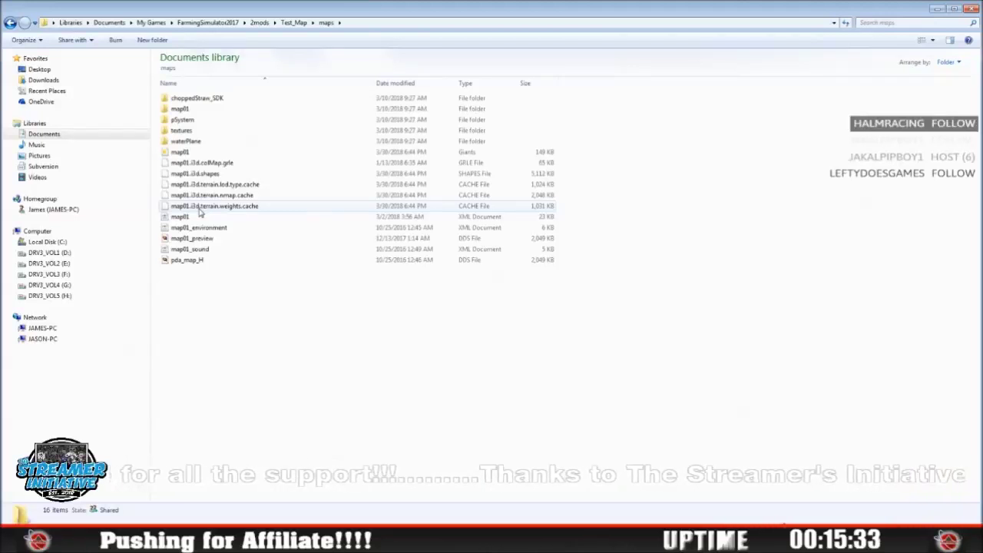
Launch GIANTS Editor 7.1.0 from the Giants map01 file and dismiss the welcome window.
{"action": "double_click", "coordinate": [182, 153]}
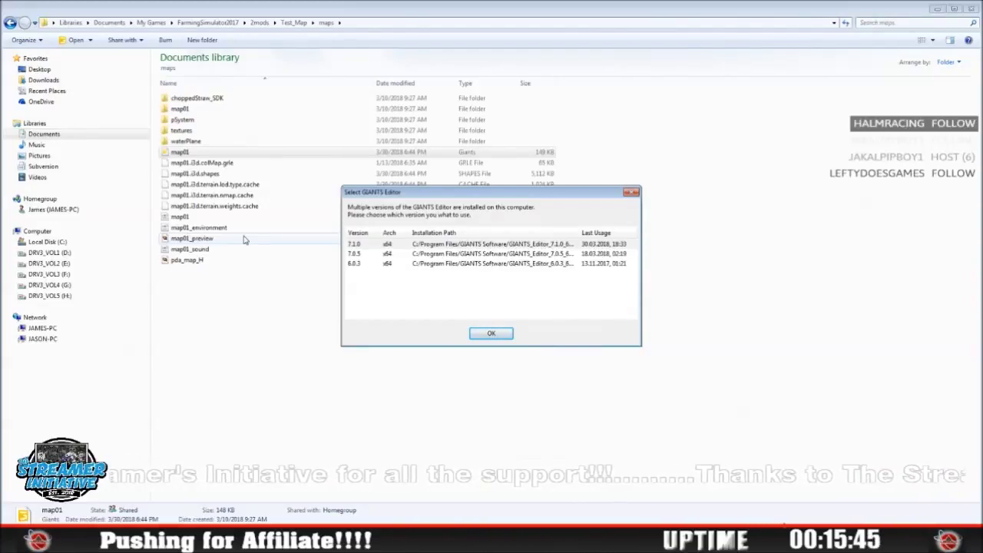
{"action": "left_click", "coordinate": [362, 245]}
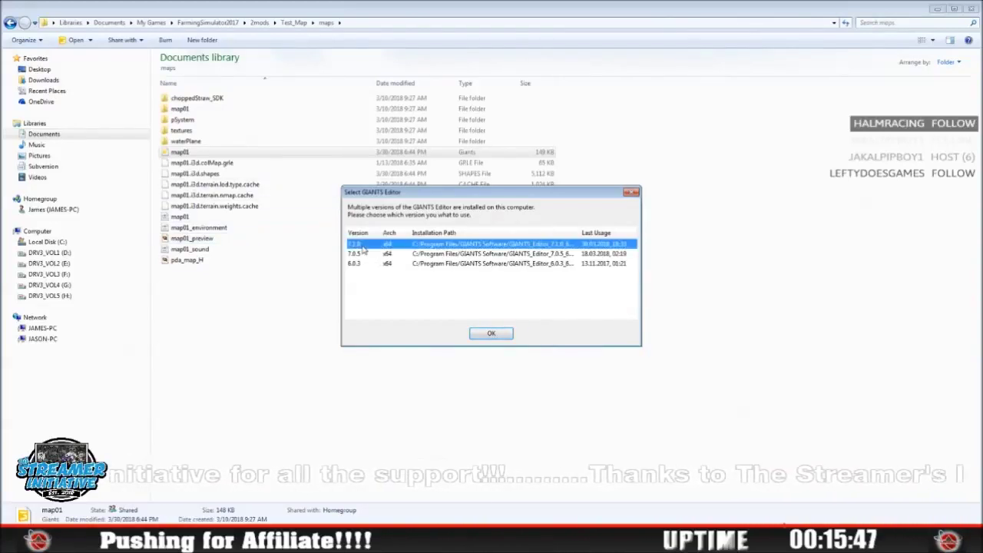
{"action": "left_click", "coordinate": [491, 336]}
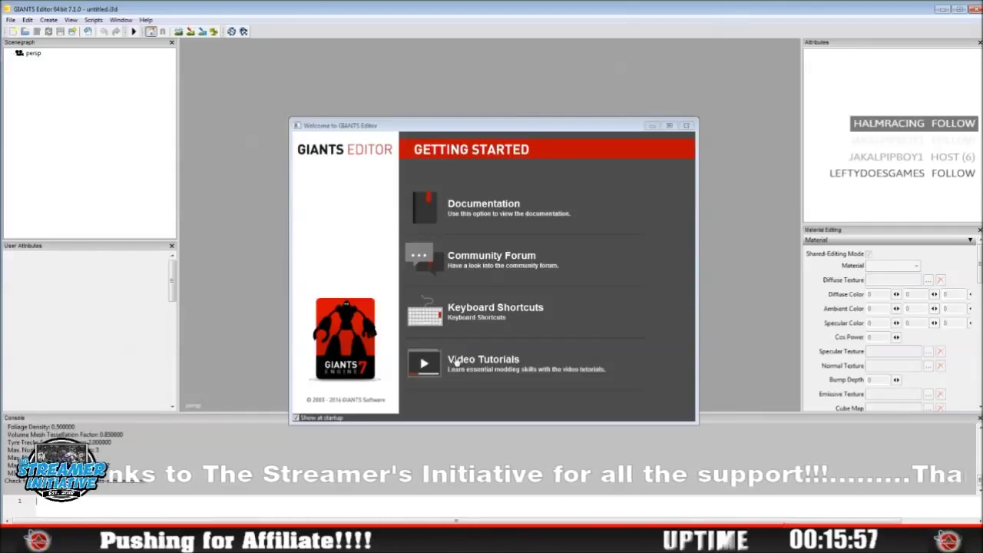
{"action": "left_click", "coordinate": [683, 126]}
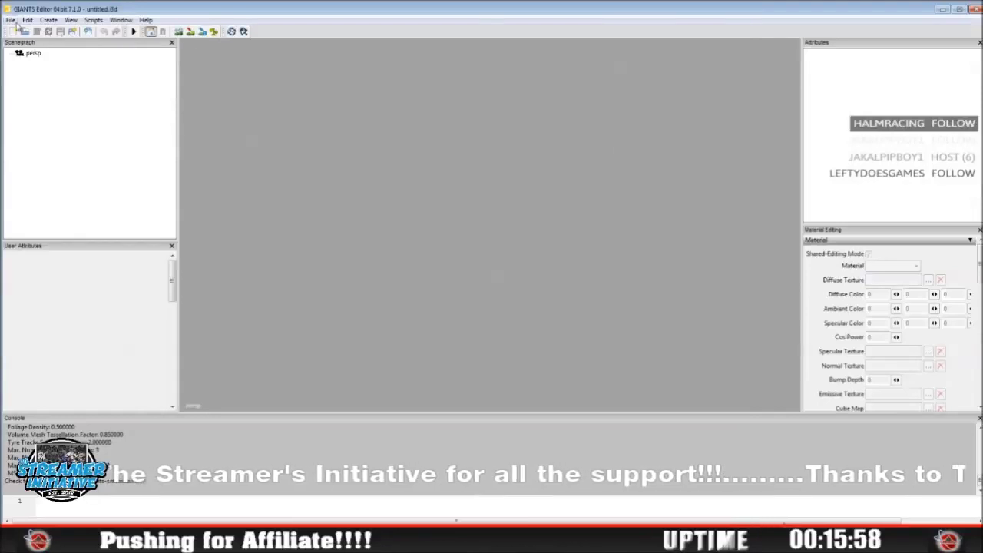
Try to open the map01 i3D file from the Test_Map maps folder, closing GIANTS Editor when it stops working.
{"action": "left_click", "coordinate": [12, 21]}
{"action": "left_click", "coordinate": [32, 44]}
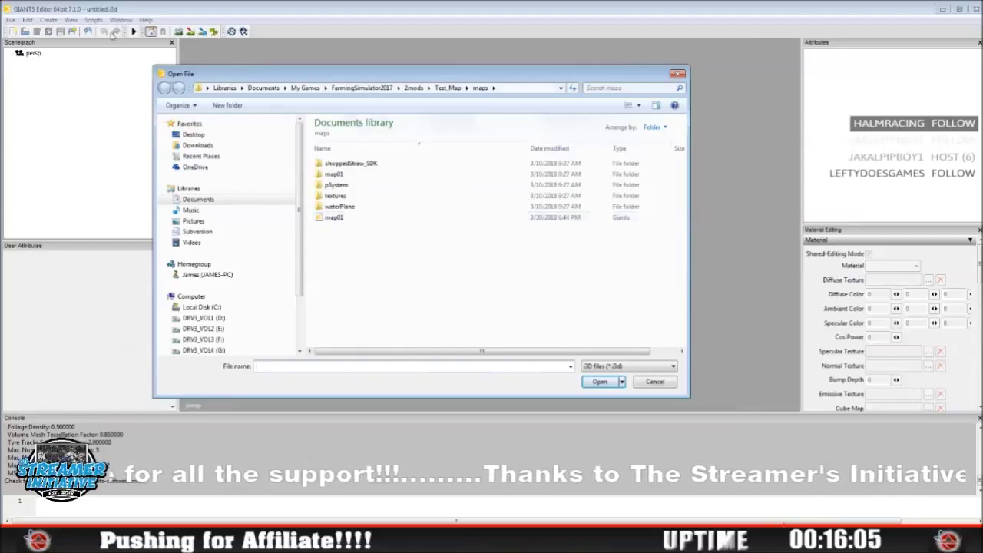
{"action": "left_click", "coordinate": [12, 24]}
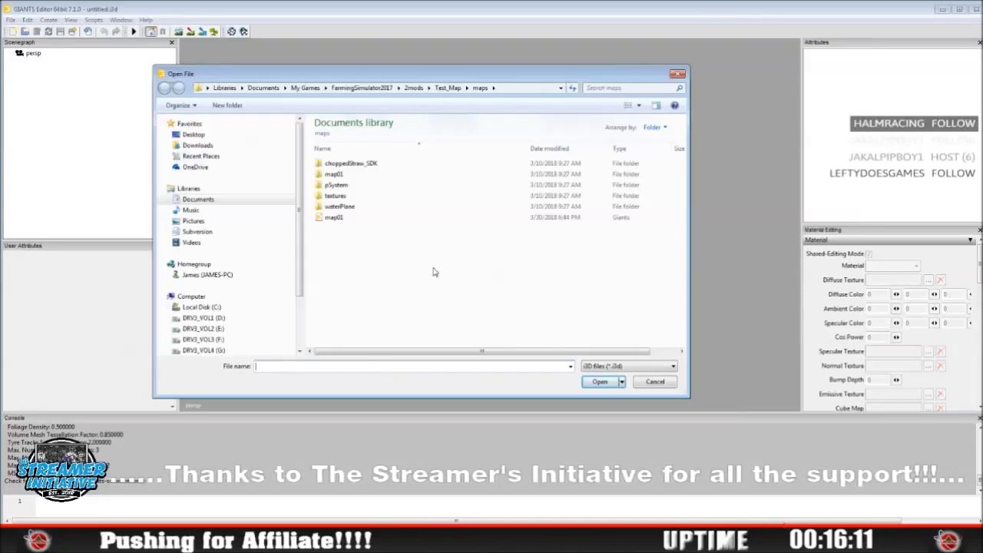
{"action": "left_click", "coordinate": [333, 218]}
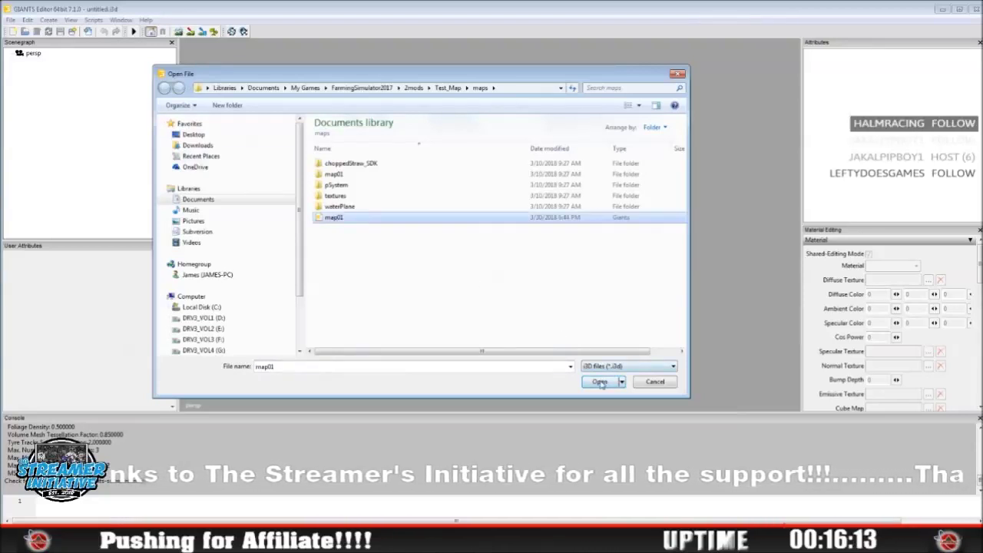
{"action": "left_click", "coordinate": [601, 382]}
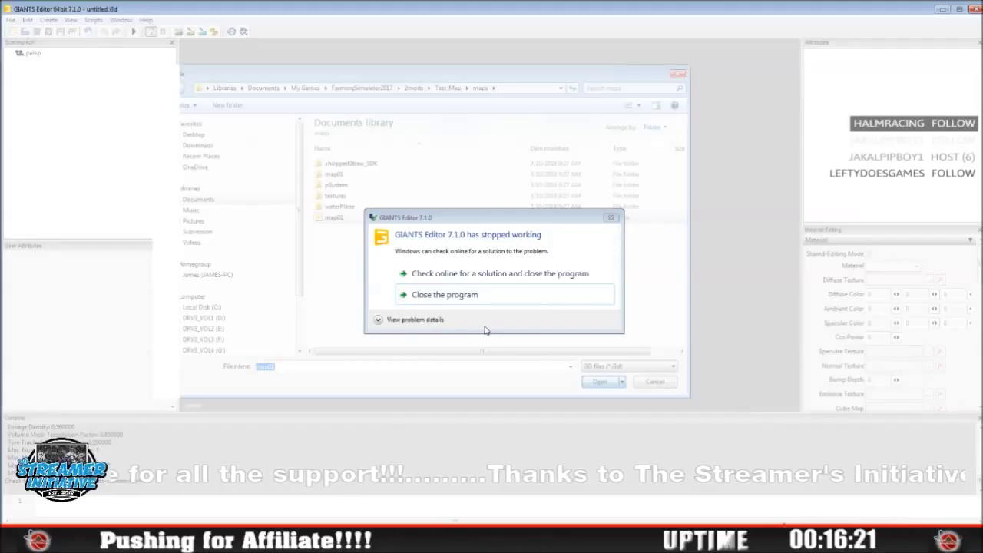
{"action": "left_click", "coordinate": [466, 297]}
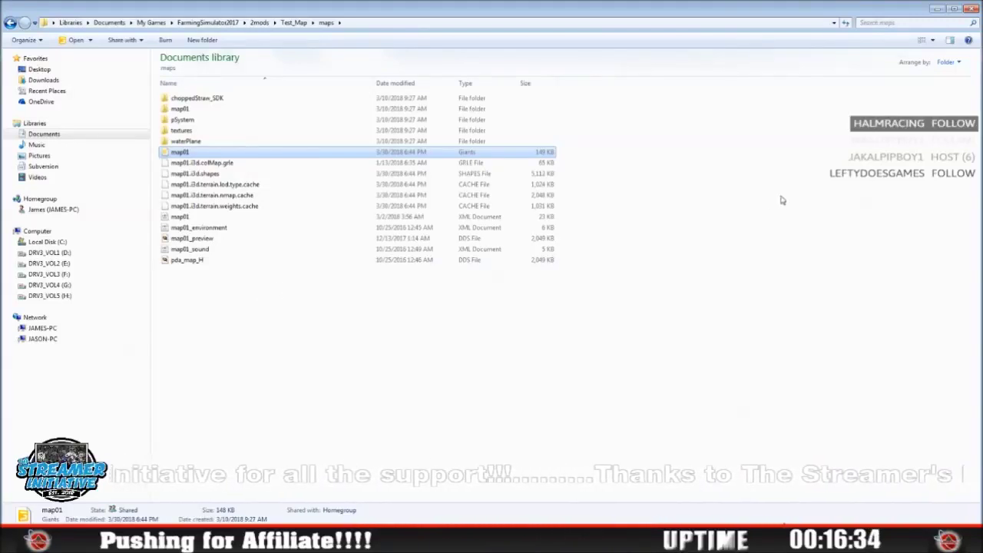
Return to the 2mods folder and browse in a new window to Farming Simulator 2017, maps, 1_my_maps on drive DRV3_VOL4 (G:).
{"action": "left_click", "coordinate": [10, 22]}
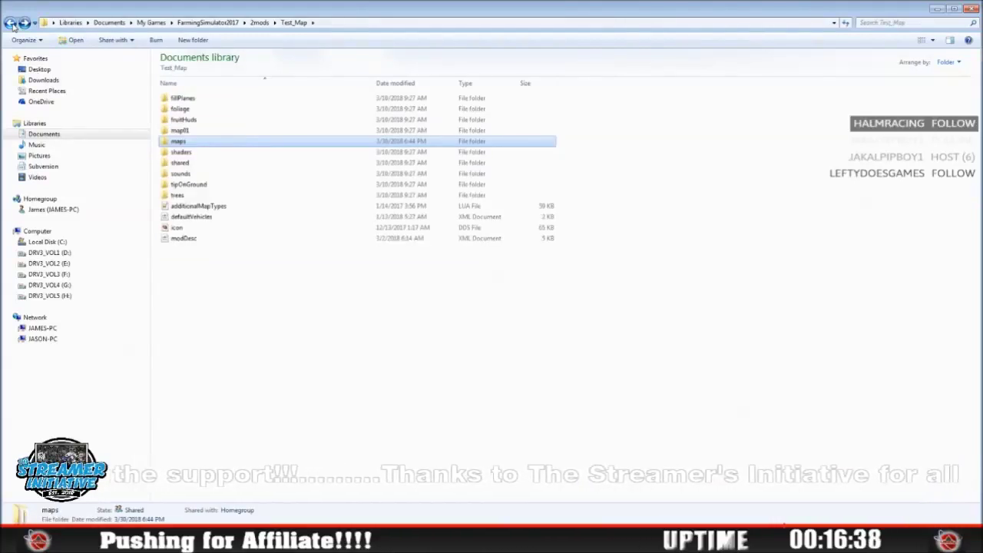
{"action": "left_click", "coordinate": [10, 23]}
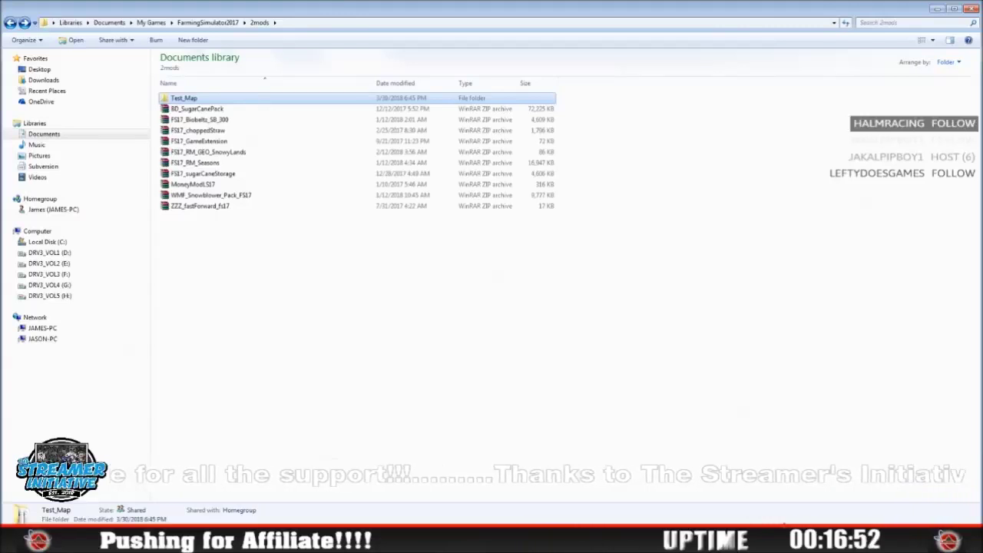
{"action": "right_click", "coordinate": [69, 285]}
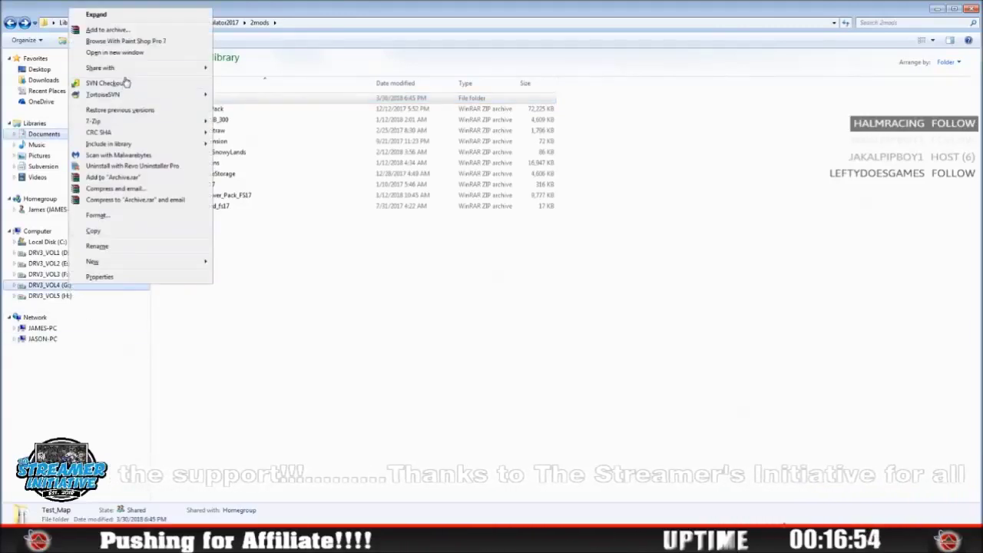
{"action": "left_click", "coordinate": [121, 52]}
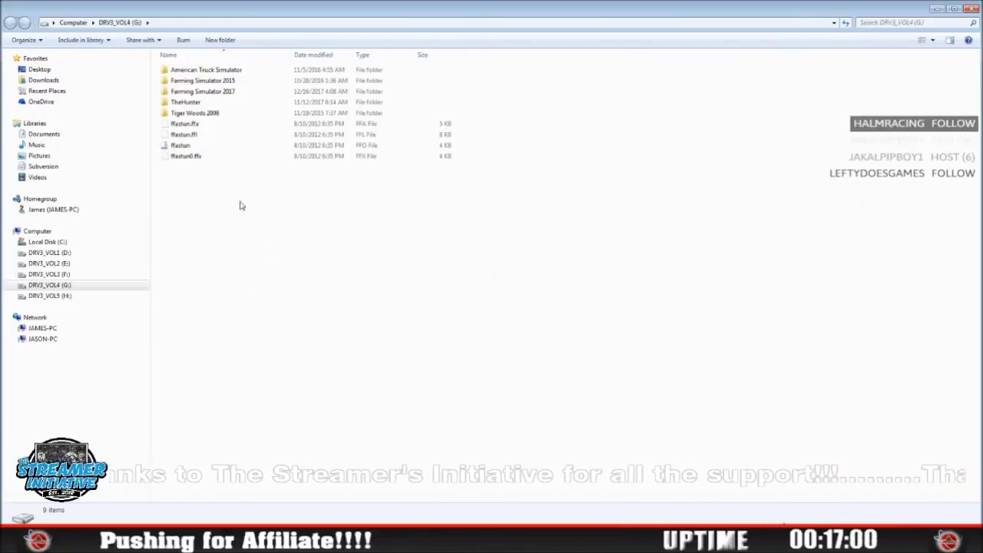
{"action": "double_click", "coordinate": [217, 94]}
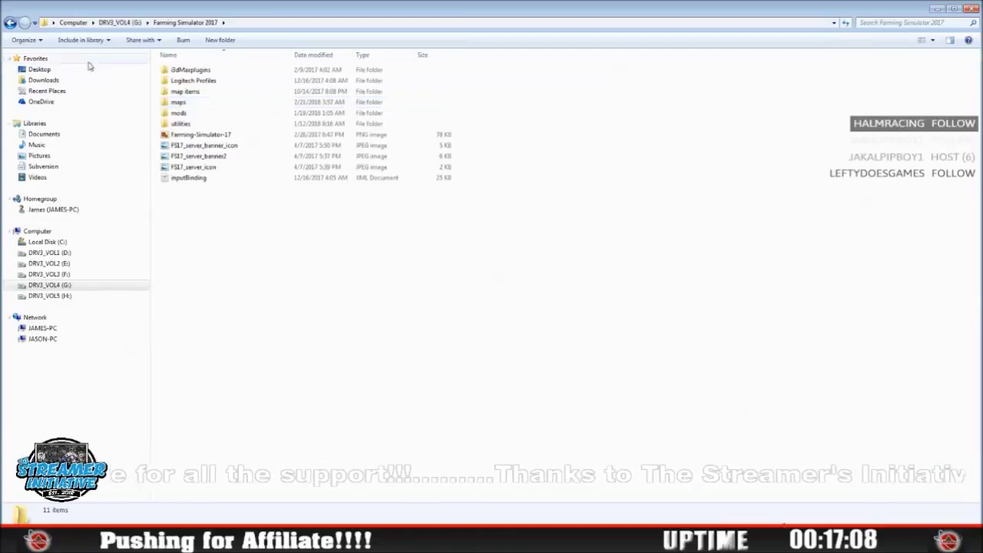
{"action": "left_click", "coordinate": [10, 23]}
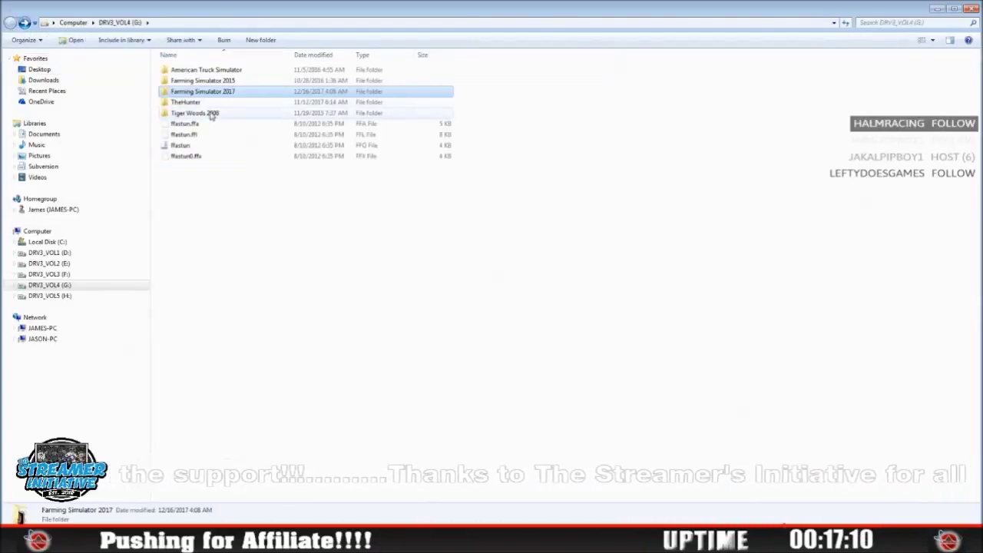
{"action": "double_click", "coordinate": [212, 93]}
{"action": "double_click", "coordinate": [184, 101]}
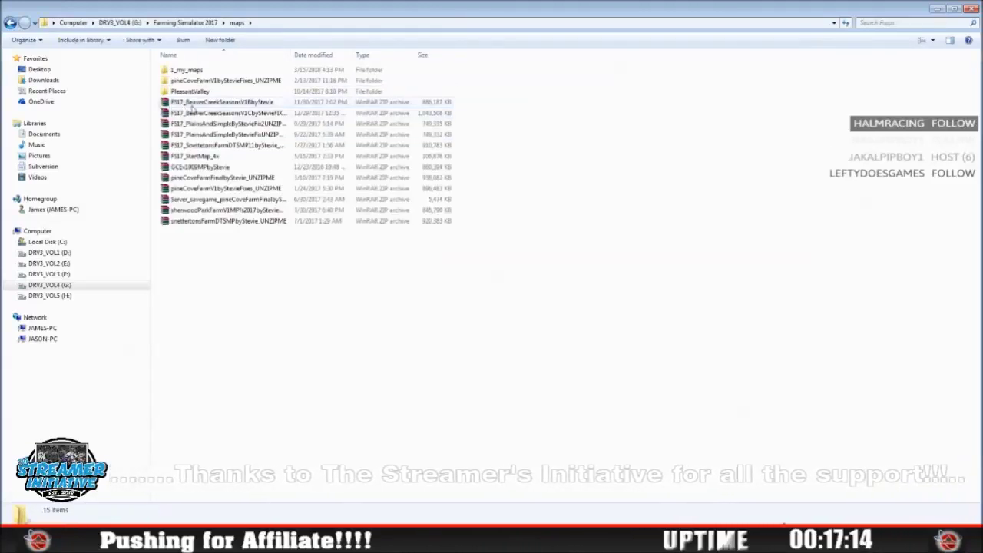
{"action": "double_click", "coordinate": [188, 71]}
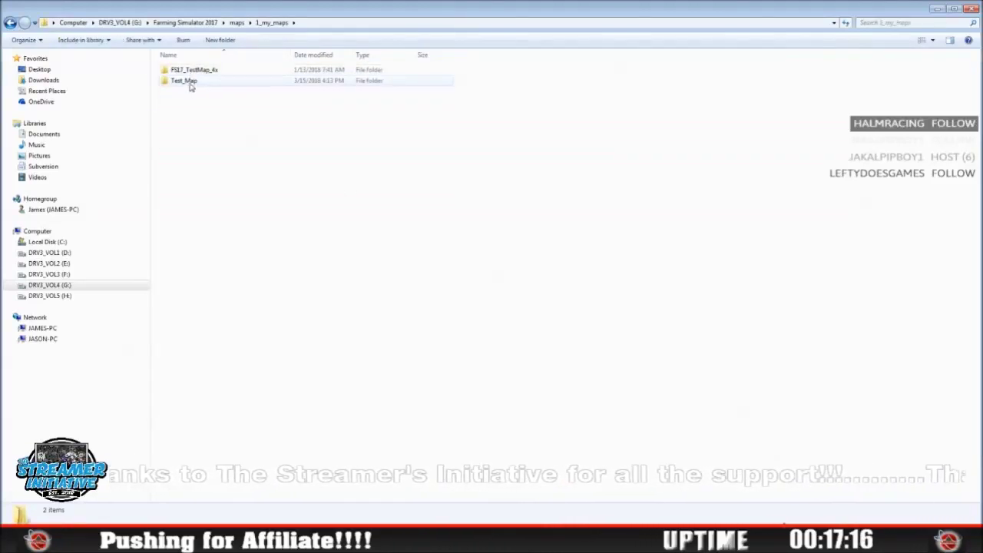
Copy the Test_Map folder stored in 1_my_maps.
{"action": "left_click", "coordinate": [190, 85]}
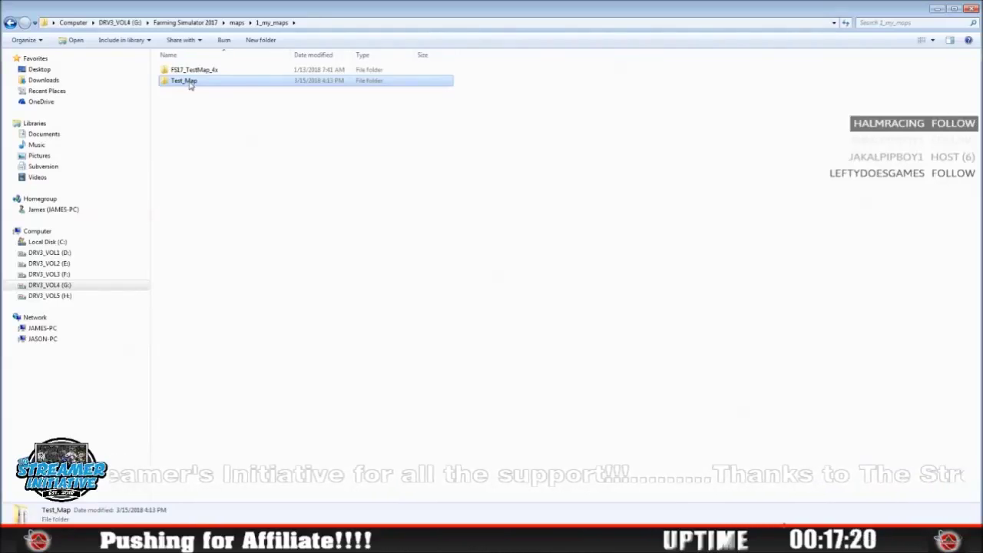
{"action": "right_click", "coordinate": [190, 83]}
{"action": "left_click", "coordinate": [215, 312]}
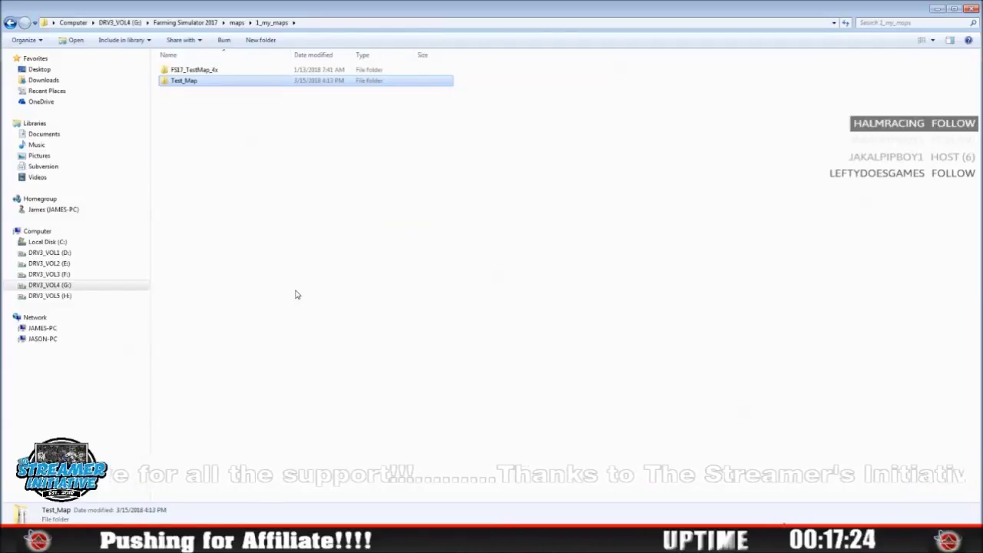
{"action": "left_click", "coordinate": [297, 292]}
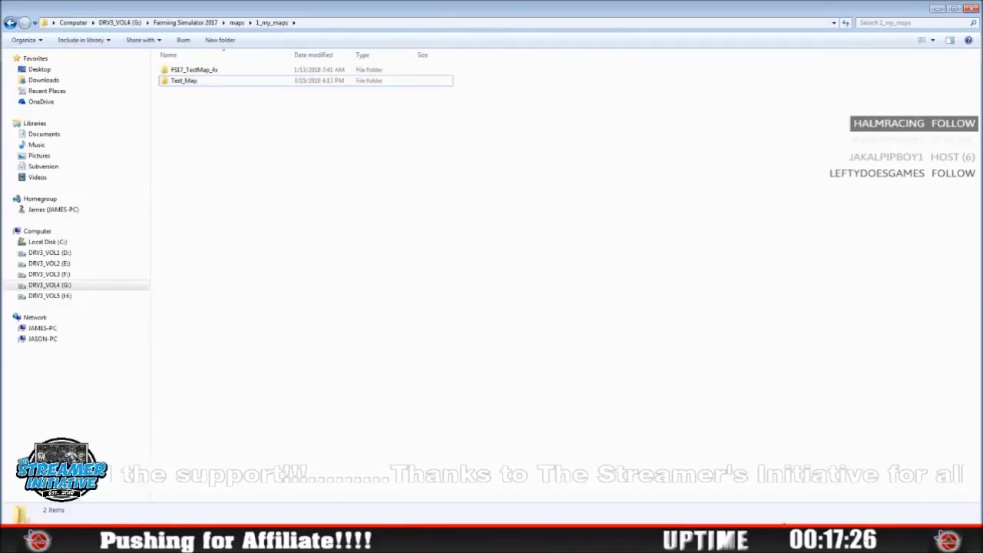
Replace the Test_Map folder in 2mods by deleting it to the Recycle Bin and pasting the copied folder.
{"action": "left_click", "coordinate": [44, 503]}
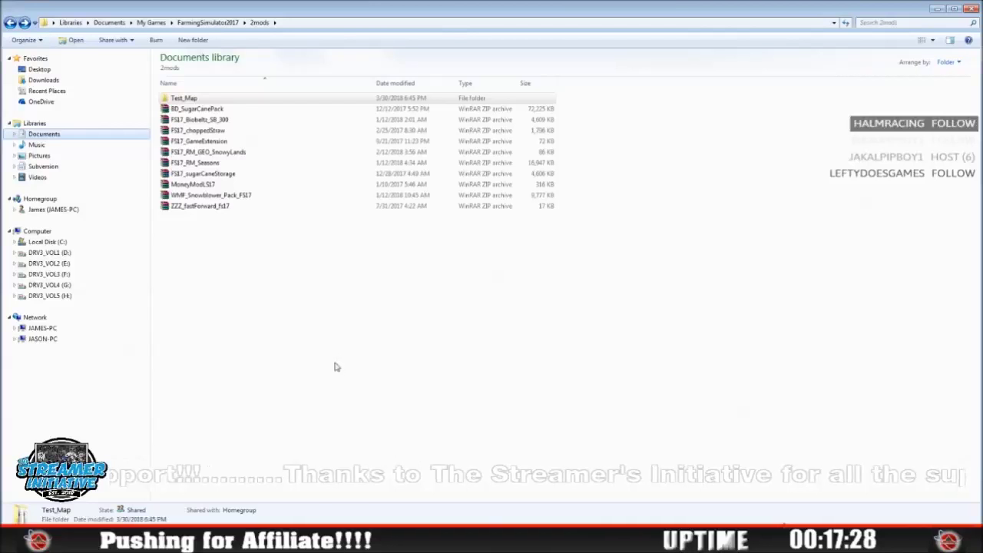
{"action": "right_click", "coordinate": [195, 106]}
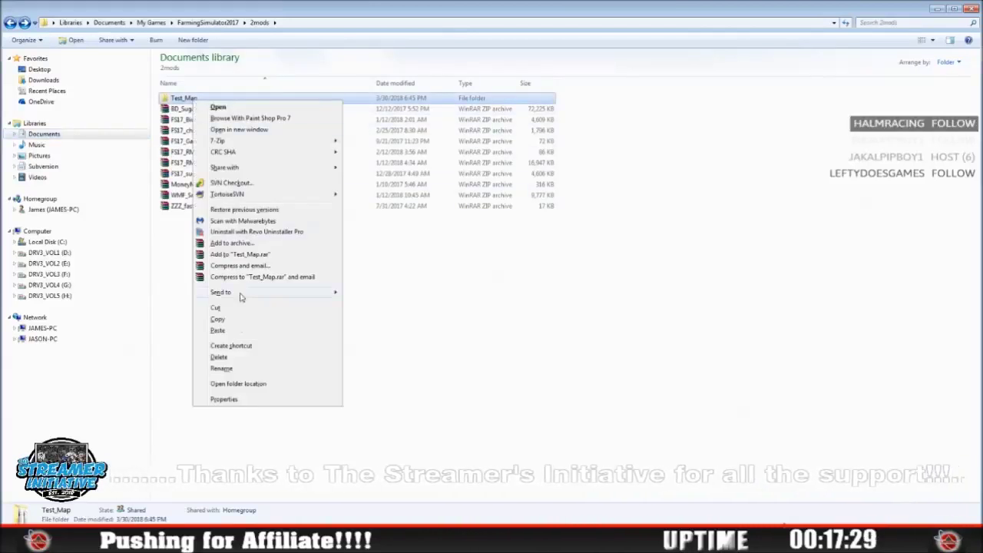
{"action": "left_click", "coordinate": [237, 360]}
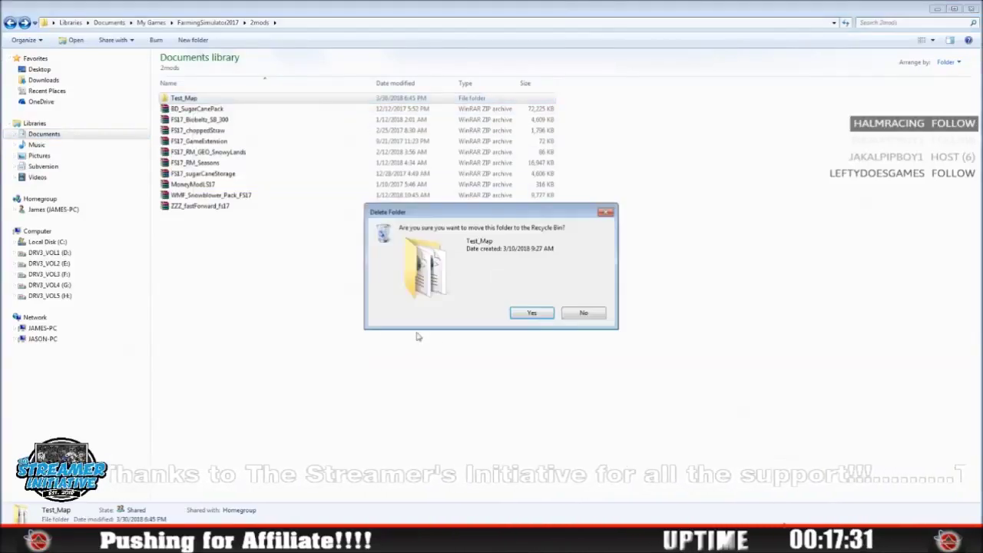
{"action": "left_click", "coordinate": [526, 320]}
{"action": "right_click", "coordinate": [238, 269]}
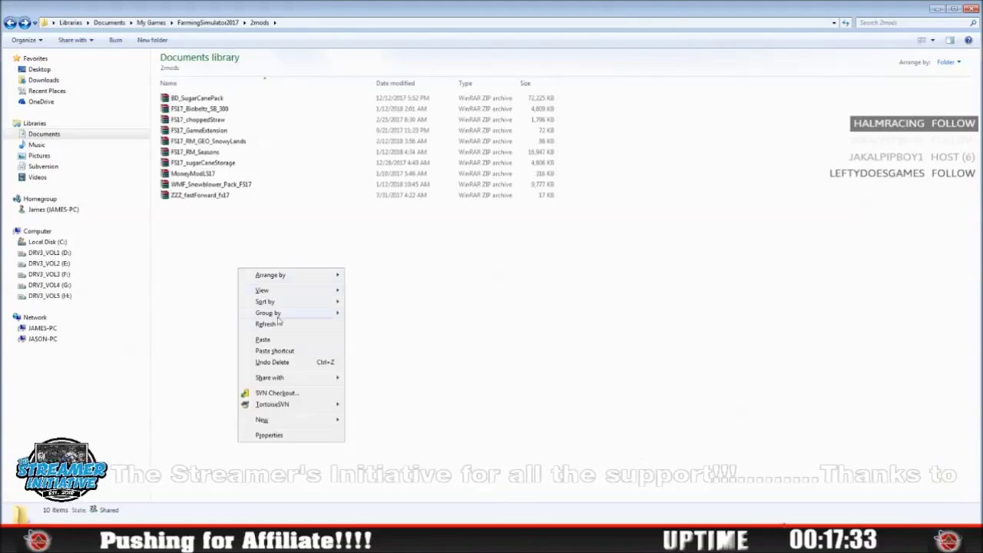
{"action": "left_click", "coordinate": [265, 339]}
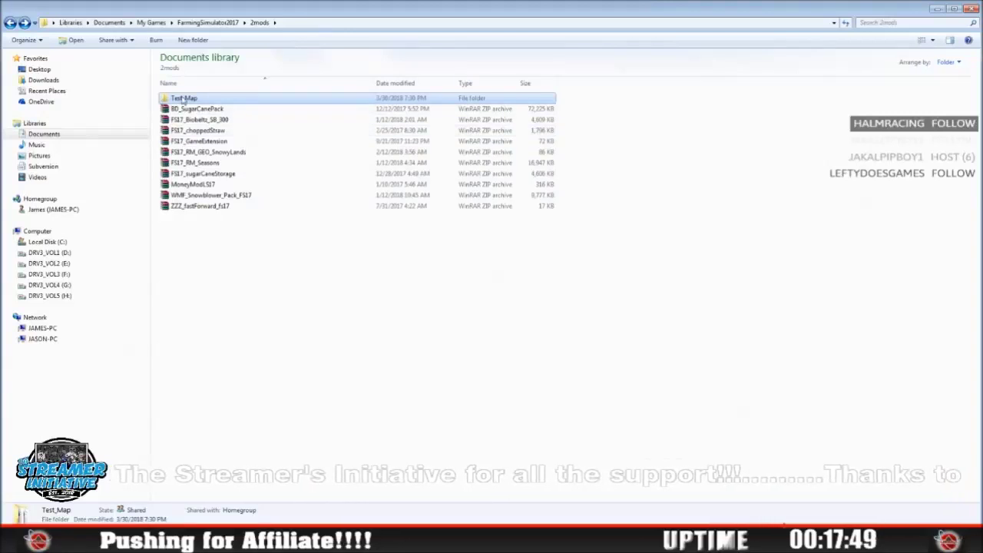
Launch GIANTS Editor 7.1.0 from the Giants map01 file in the new Test_Map's maps folder and dismiss the welcome window.
{"action": "double_click", "coordinate": [230, 98]}
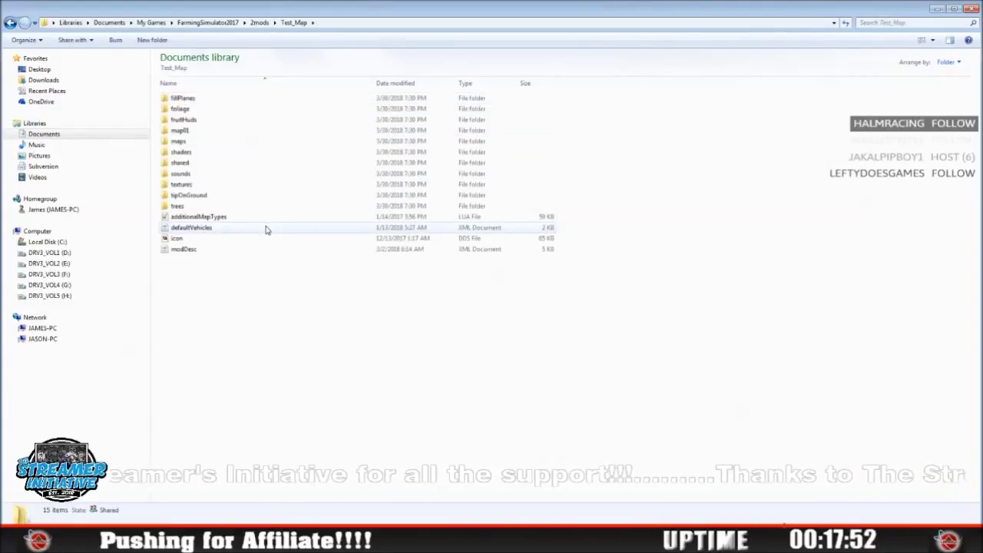
{"action": "double_click", "coordinate": [182, 141]}
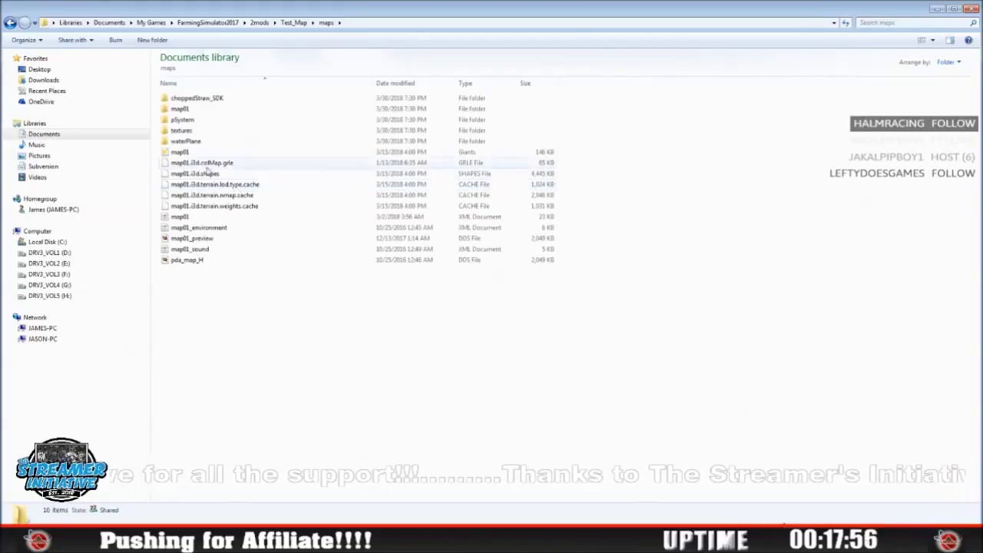
{"action": "double_click", "coordinate": [182, 152]}
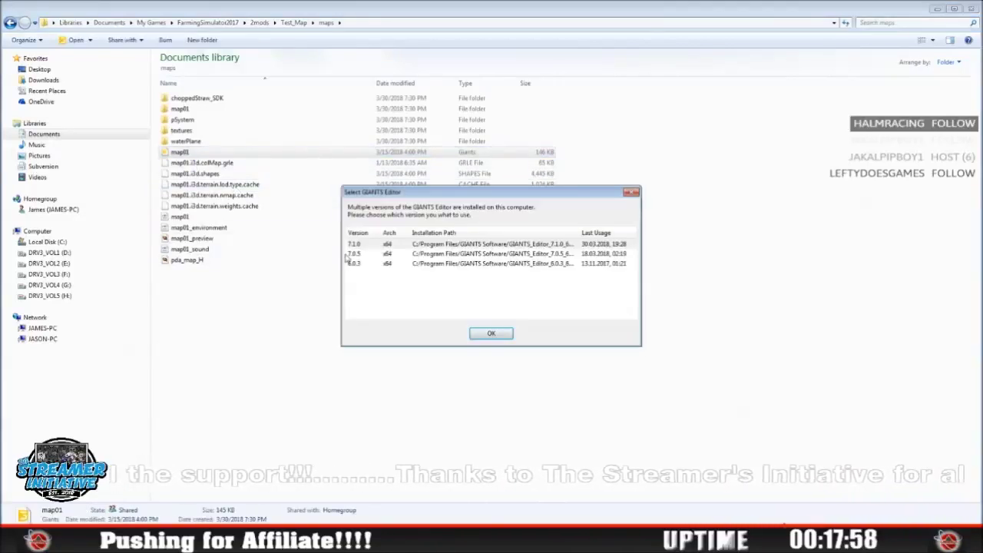
{"action": "left_click", "coordinate": [355, 244]}
{"action": "left_click", "coordinate": [492, 335]}
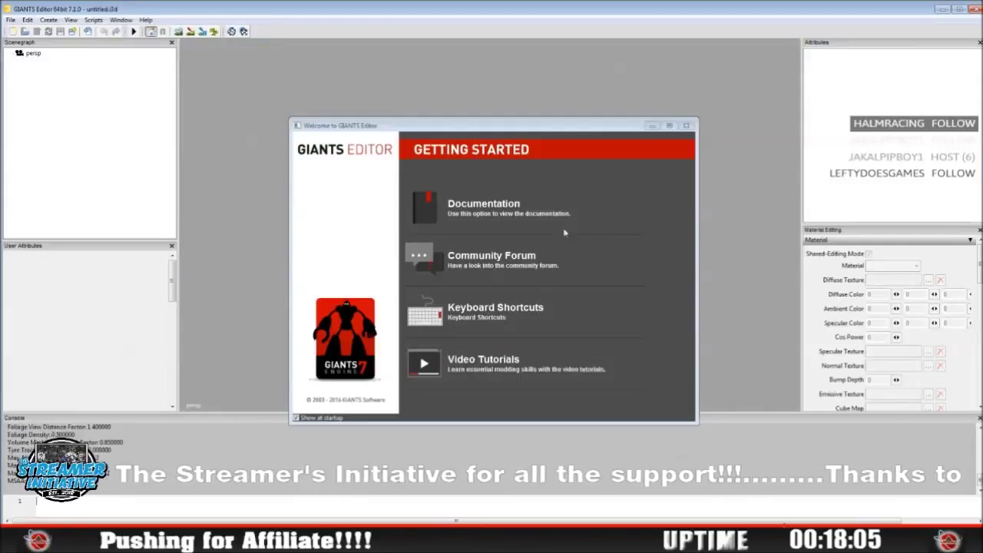
{"action": "left_click", "coordinate": [685, 126]}
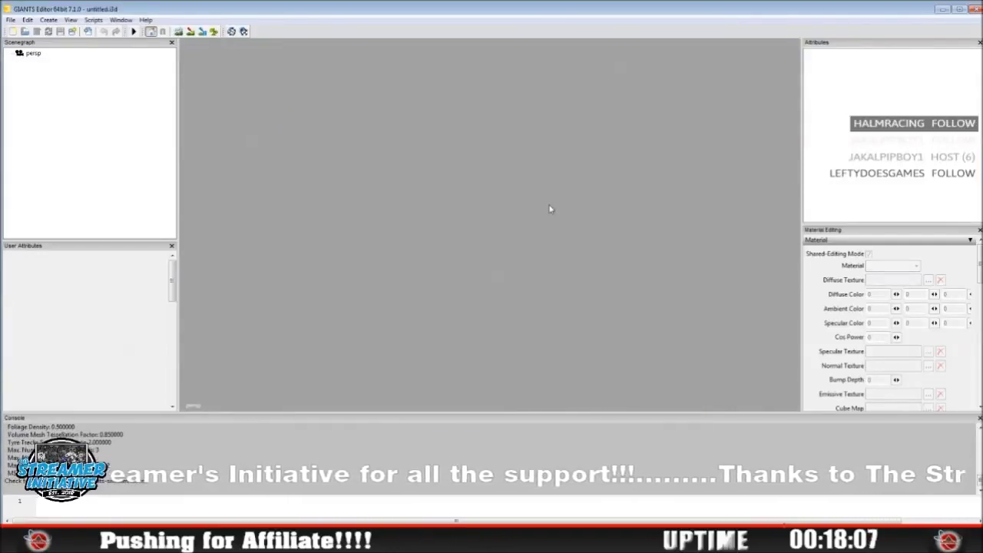